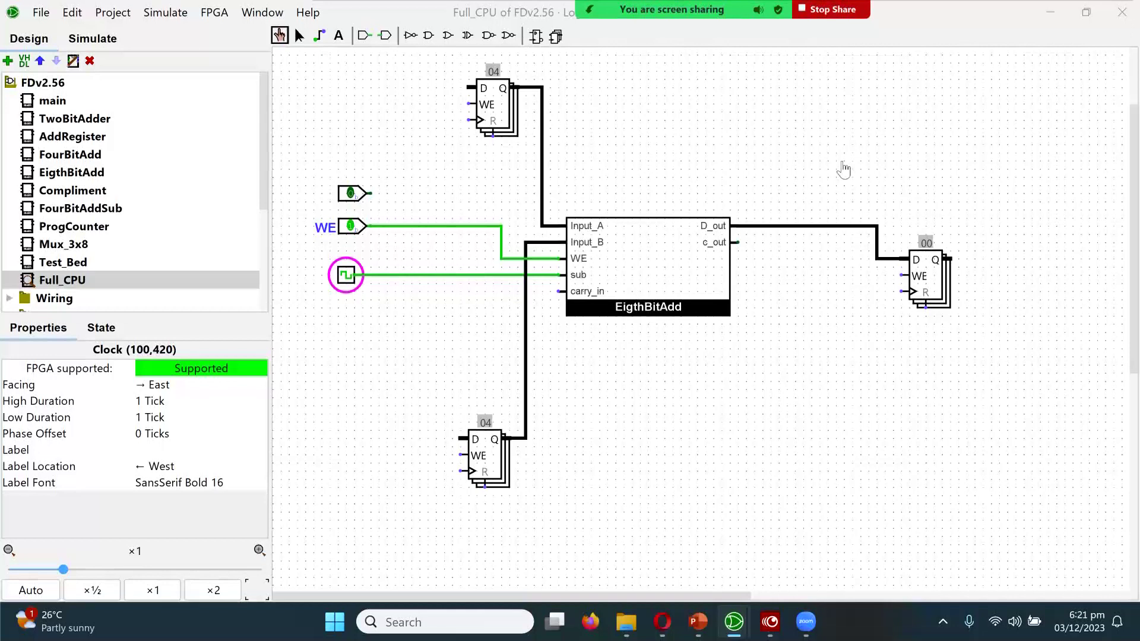
pyautogui.click(351, 228)
pyautogui.click(351, 228)
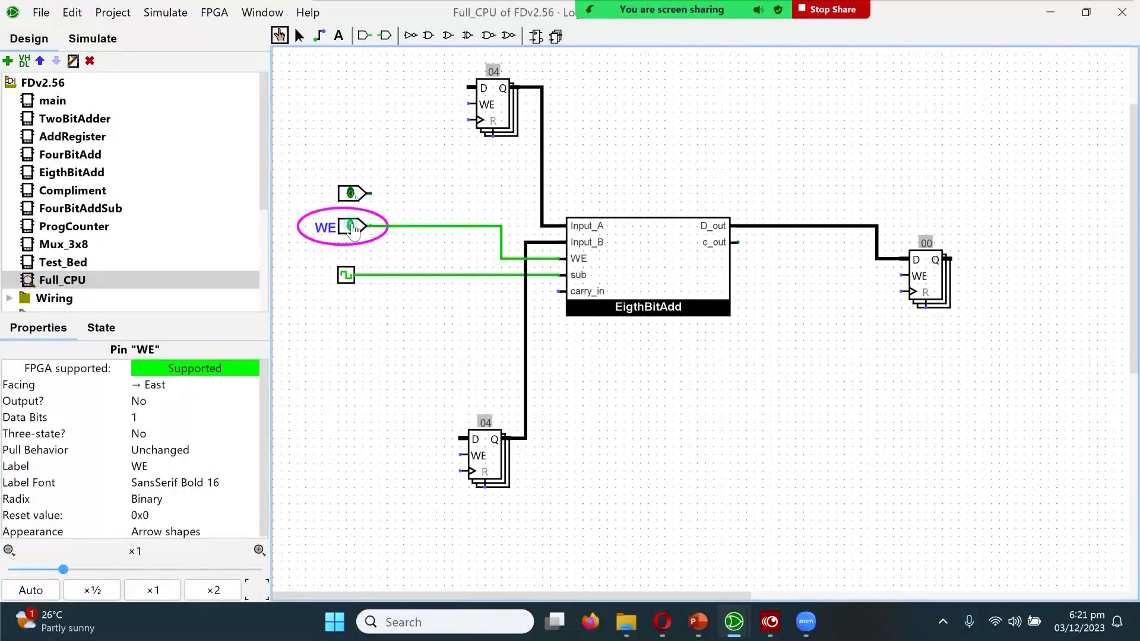
pyautogui.click(352, 228)
pyautogui.click(352, 228)
pyautogui.click(351, 228)
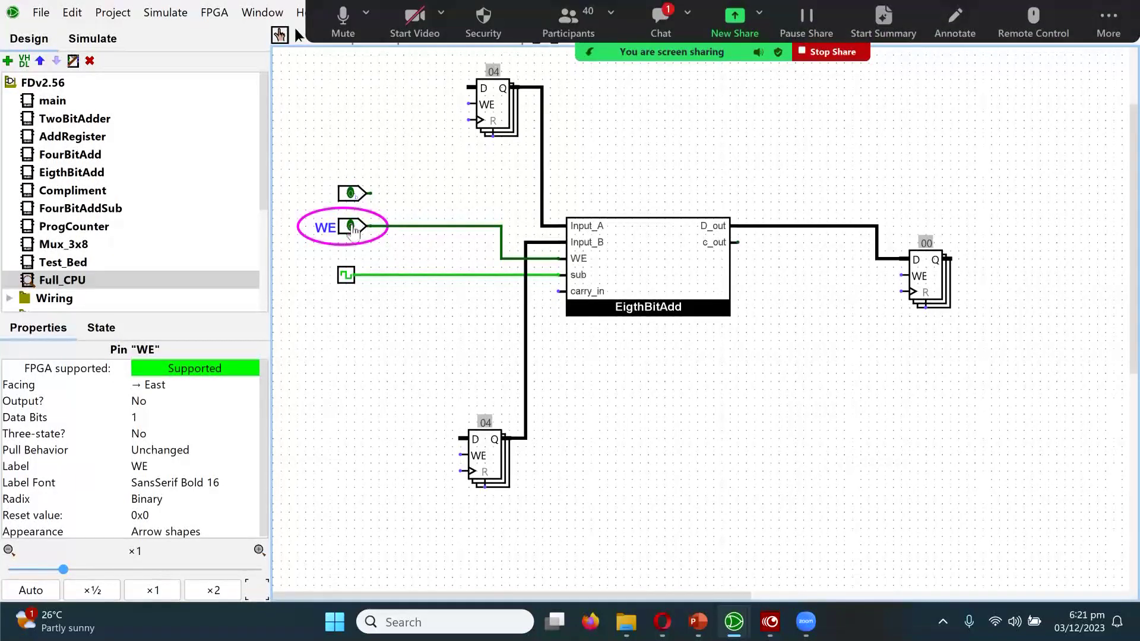
pyautogui.click(349, 279)
pyautogui.click(347, 277)
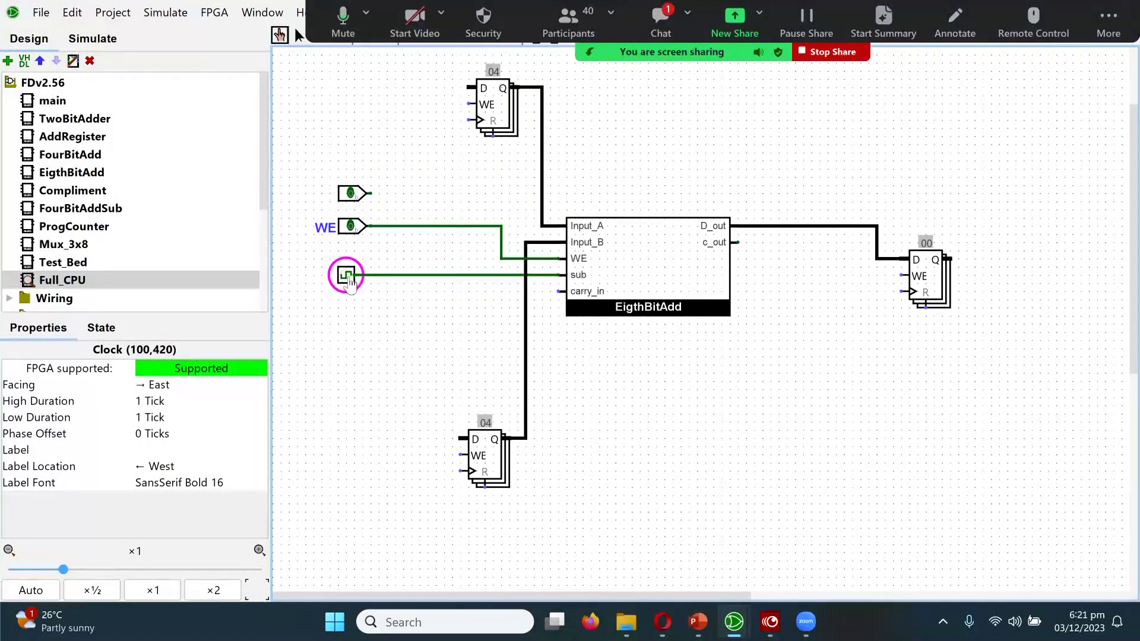
pyautogui.click(669, 29)
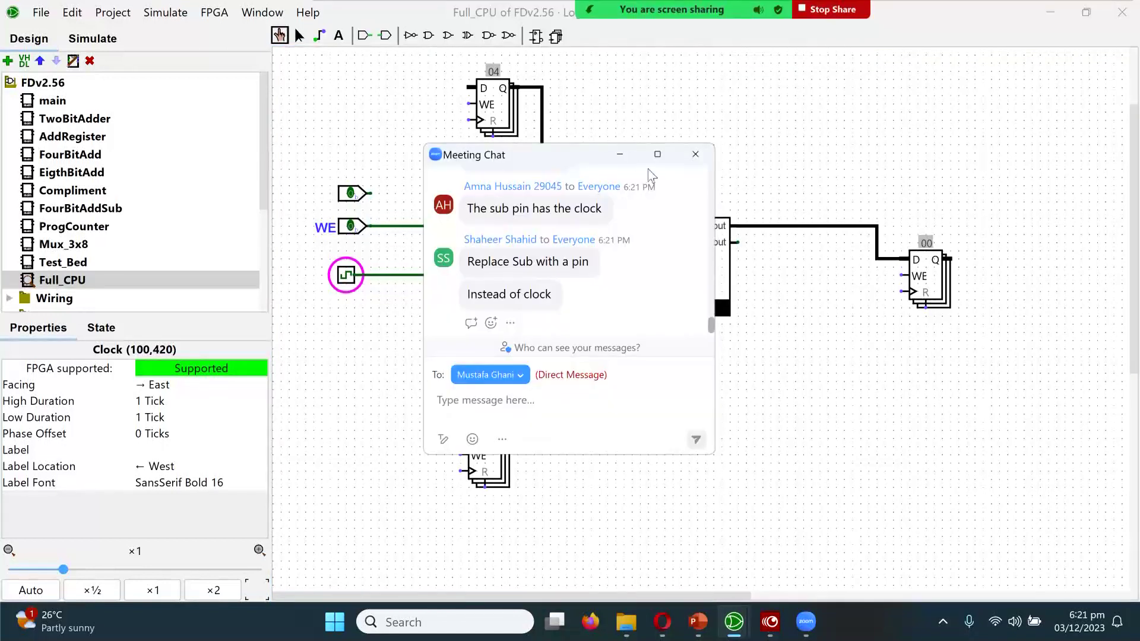
pyautogui.click(620, 155)
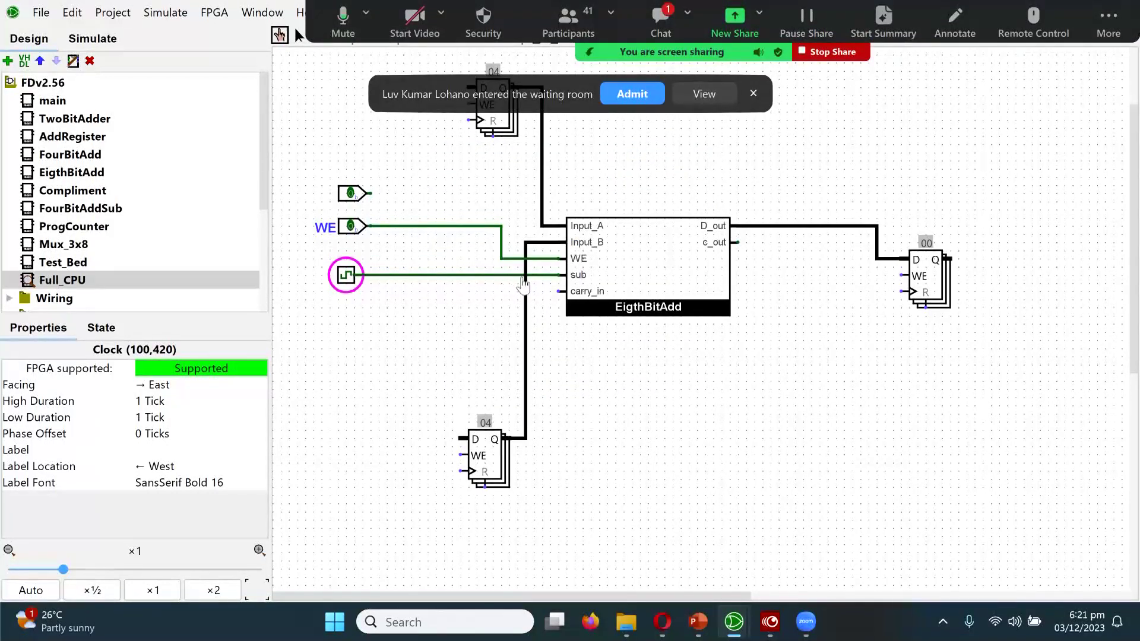
pyautogui.click(403, 276)
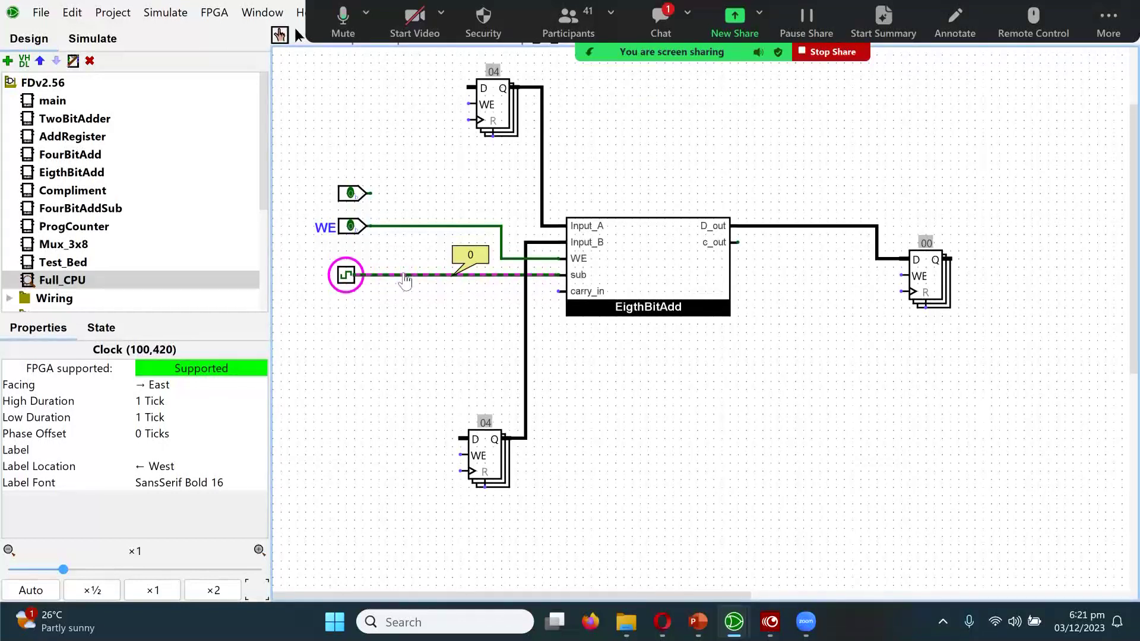
pyautogui.click(659, 24)
pyautogui.click(659, 26)
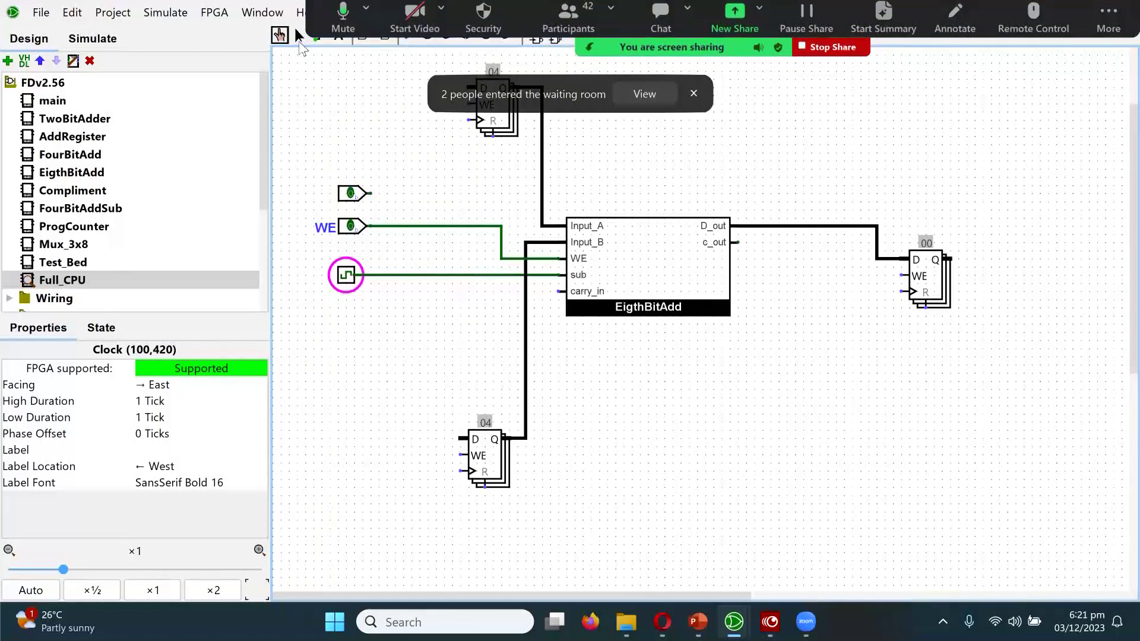
pyautogui.click(299, 36)
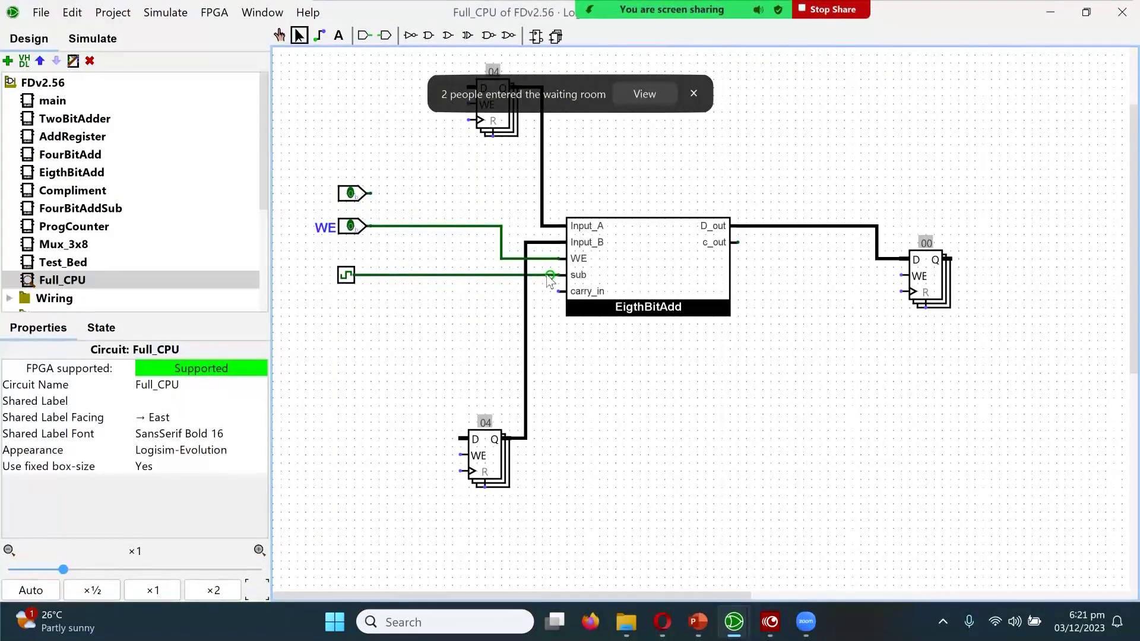
pyautogui.click(481, 276)
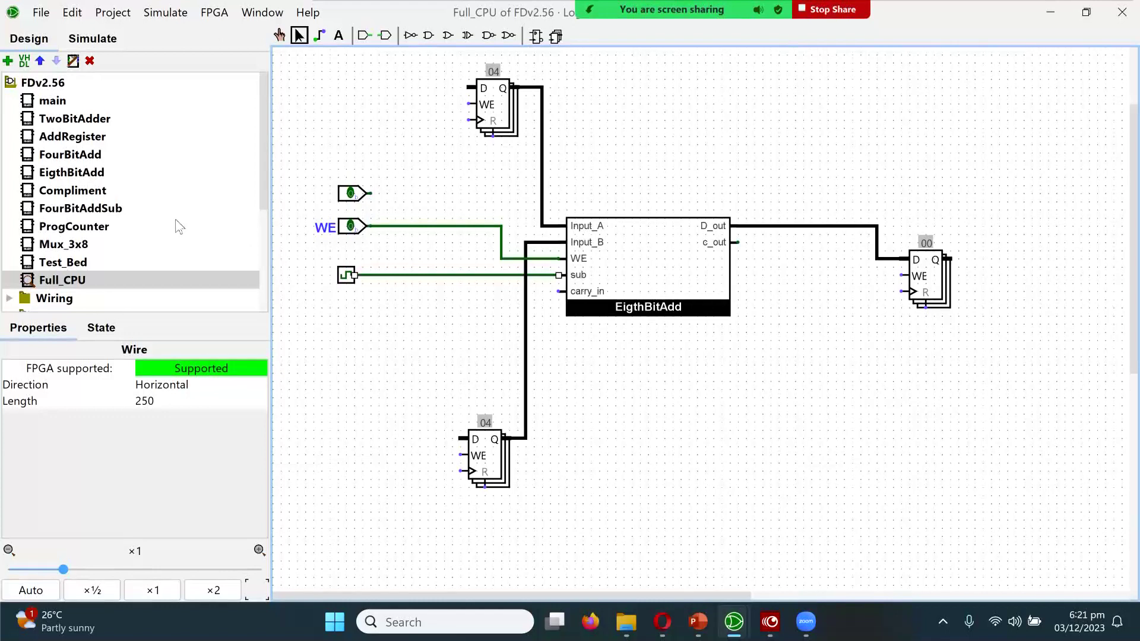
# Step: In EigthBitAdd, delete the internal Clock and place an input pin where it was
pyautogui.doubleClick(89, 174)
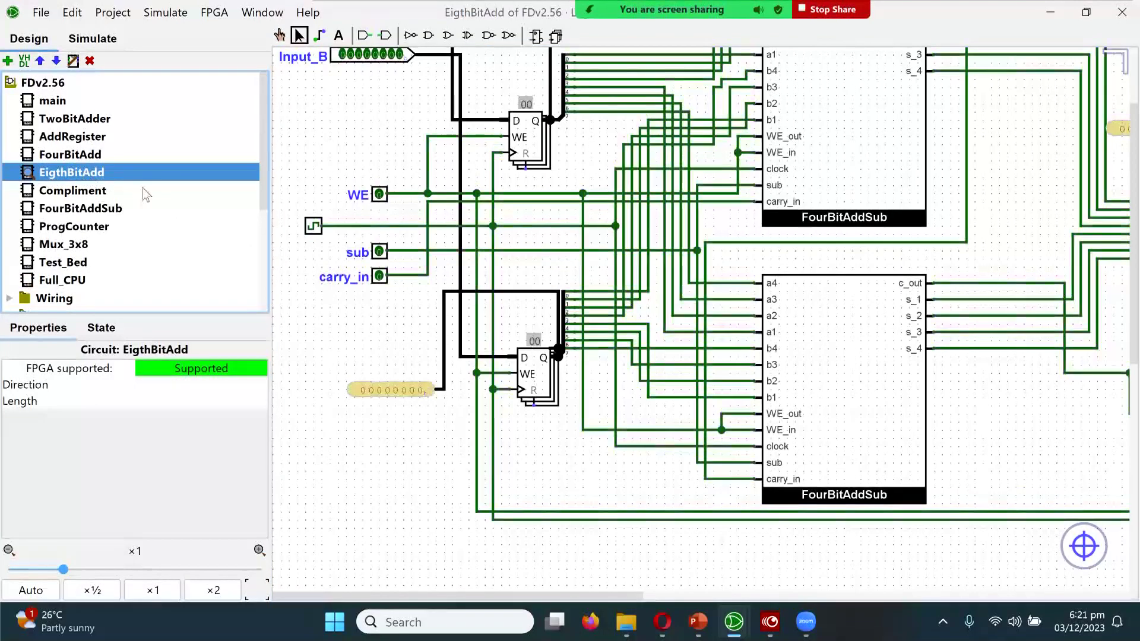
pyautogui.click(315, 227)
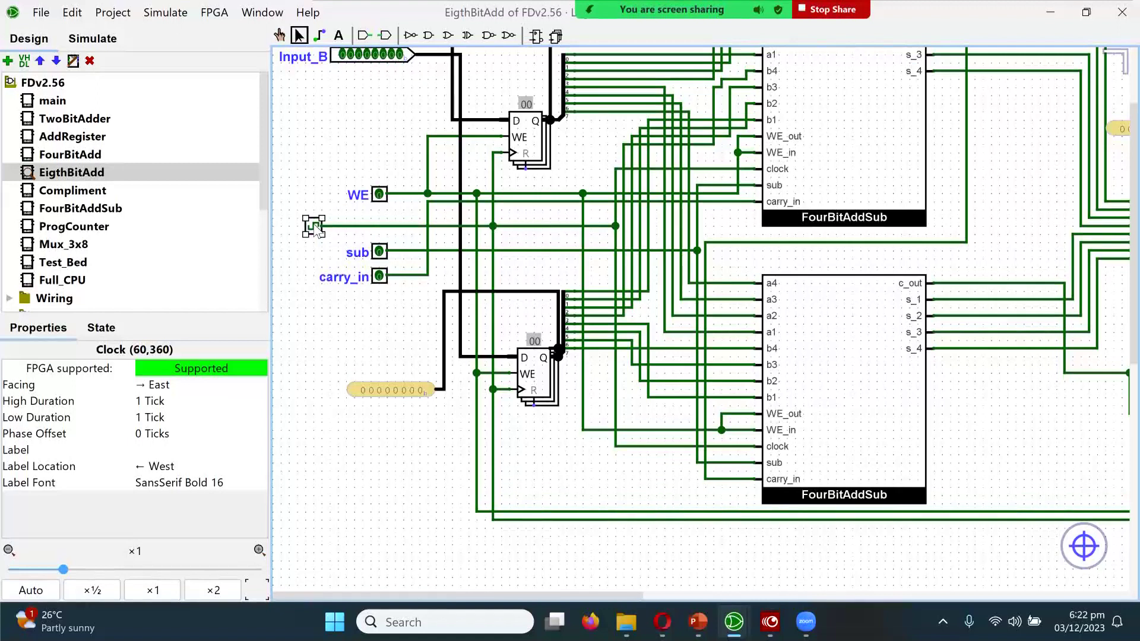
pyautogui.press('Delete')
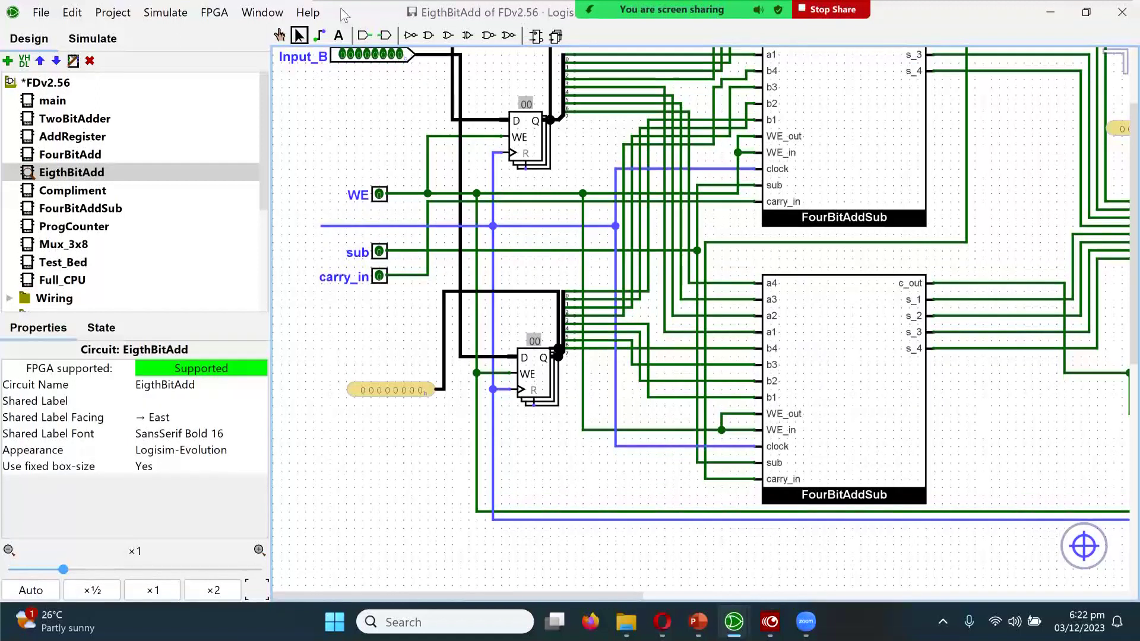
pyautogui.click(365, 36)
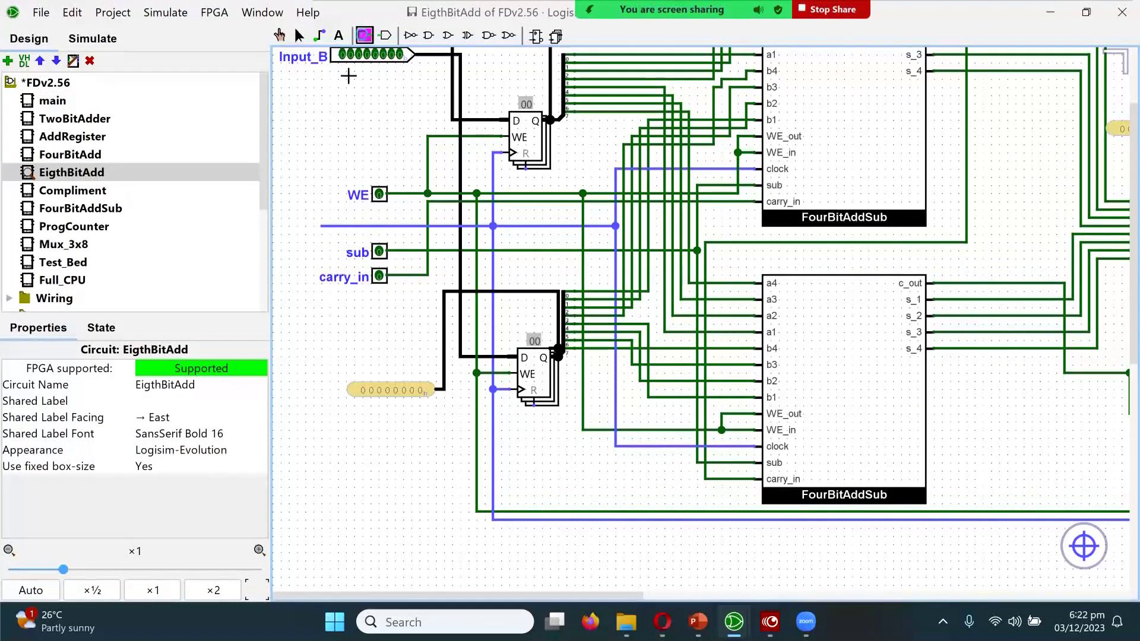
pyautogui.click(323, 230)
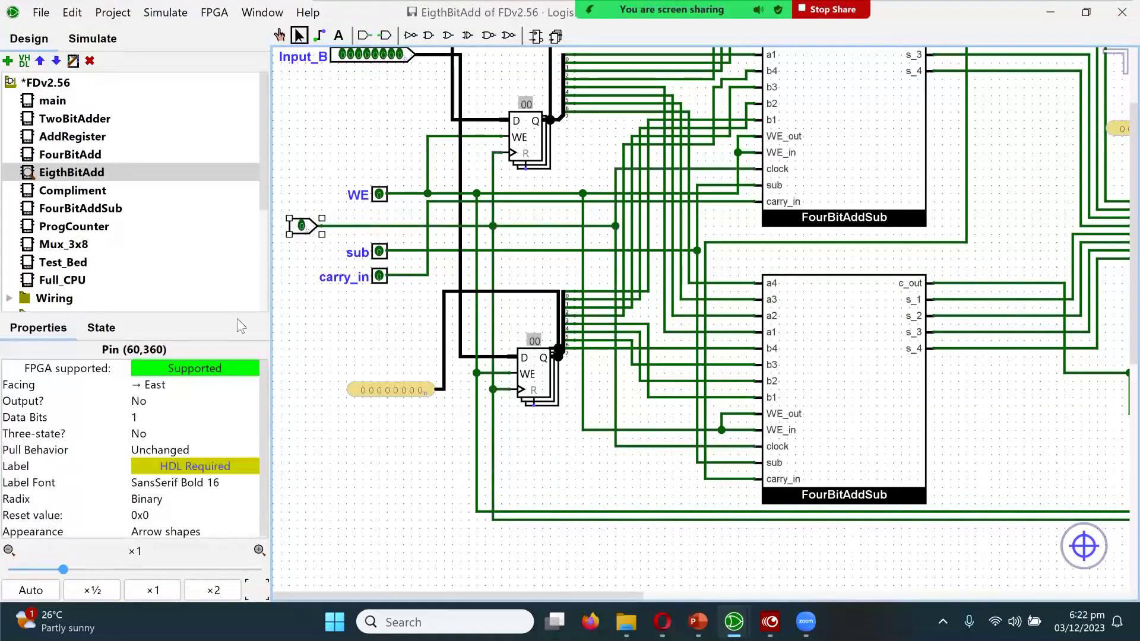
# Step: Label the new input pin 'clock' and go back to Full_CPU
pyautogui.click(180, 467)
pyautogui.write('clock')
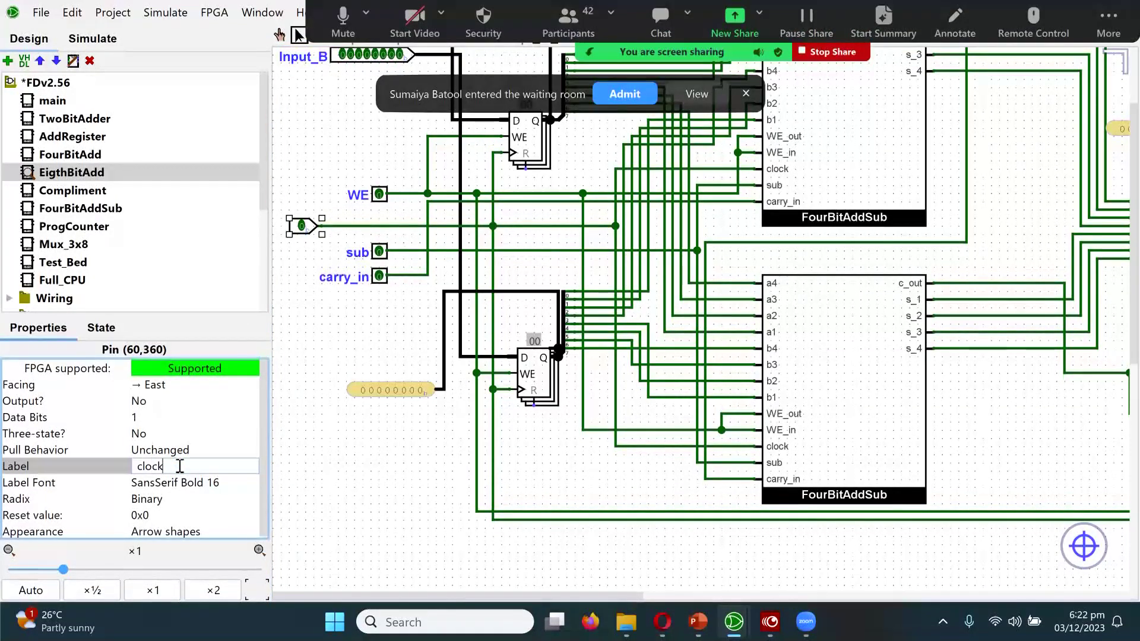
pyautogui.press('Return')
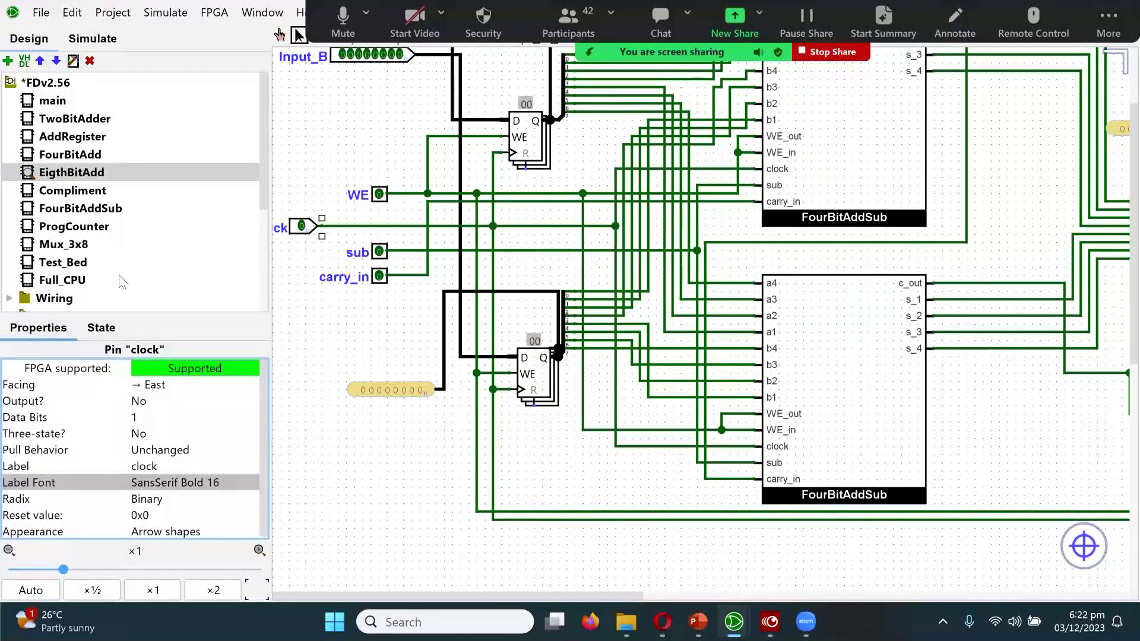
pyautogui.doubleClick(82, 283)
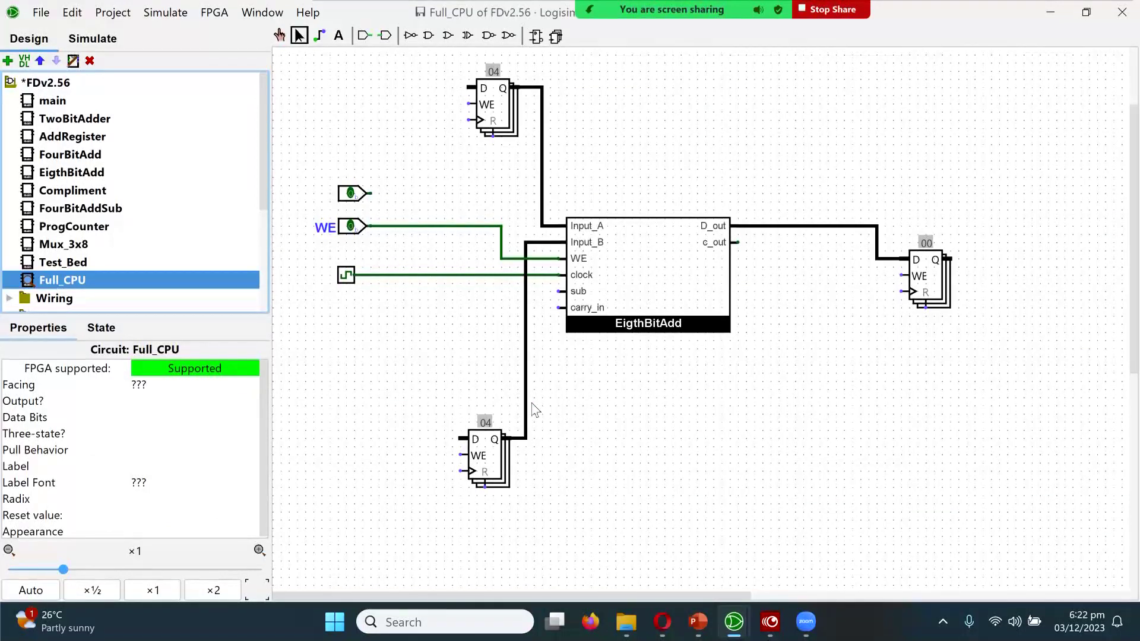
# Step: With the Poke tool, set WE to 1 and tick the clock once
pyautogui.click(280, 36)
pyautogui.click(350, 226)
pyautogui.click(349, 280)
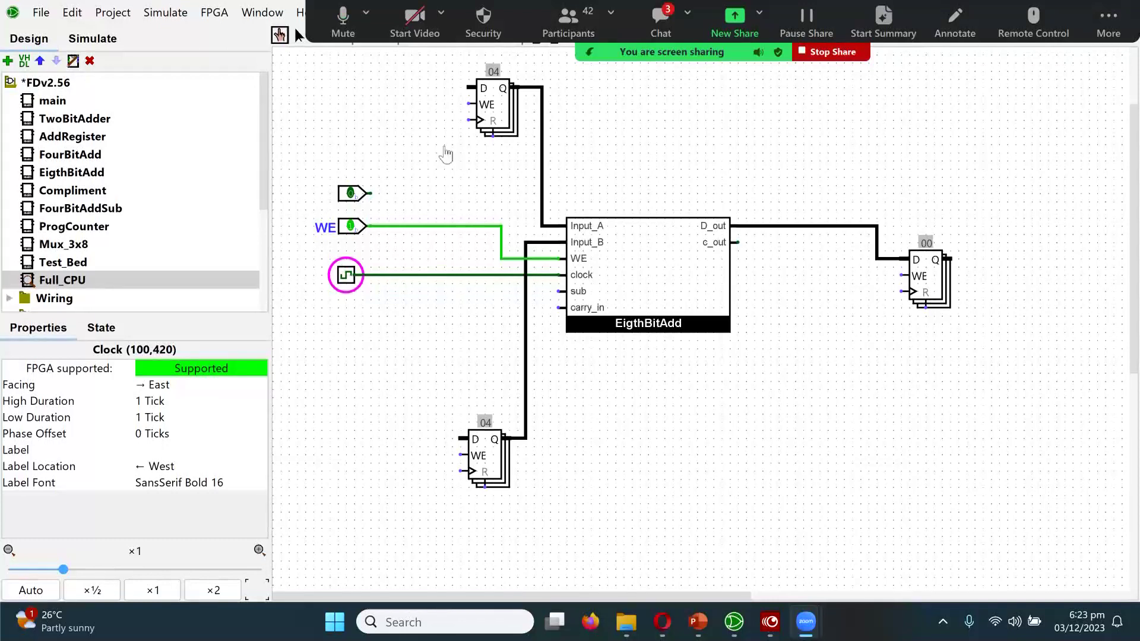
# Step: Admit the waiting participant into the meeting and close the meeting chat
pyautogui.click(657, 26)
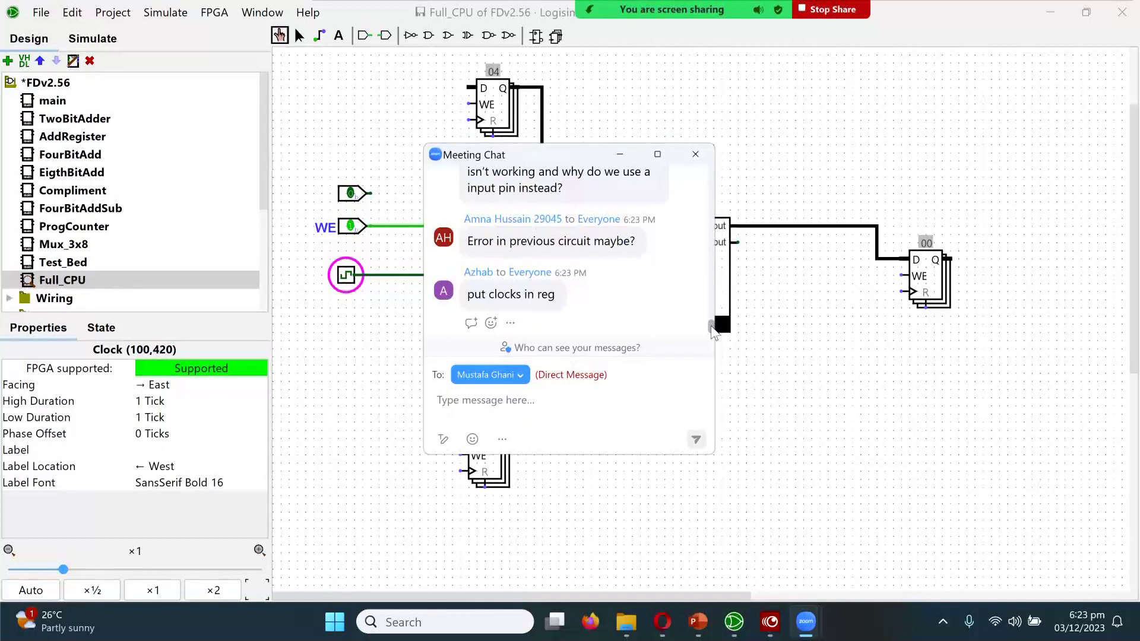
pyautogui.scroll(5, 684, 247)
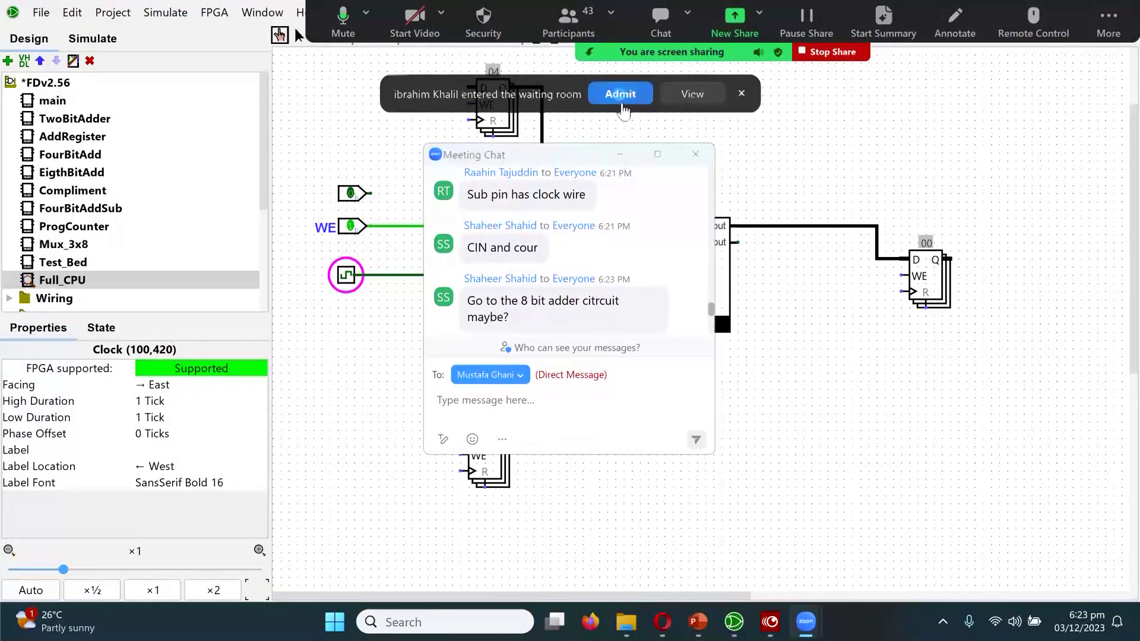
pyautogui.click(620, 94)
pyautogui.click(620, 154)
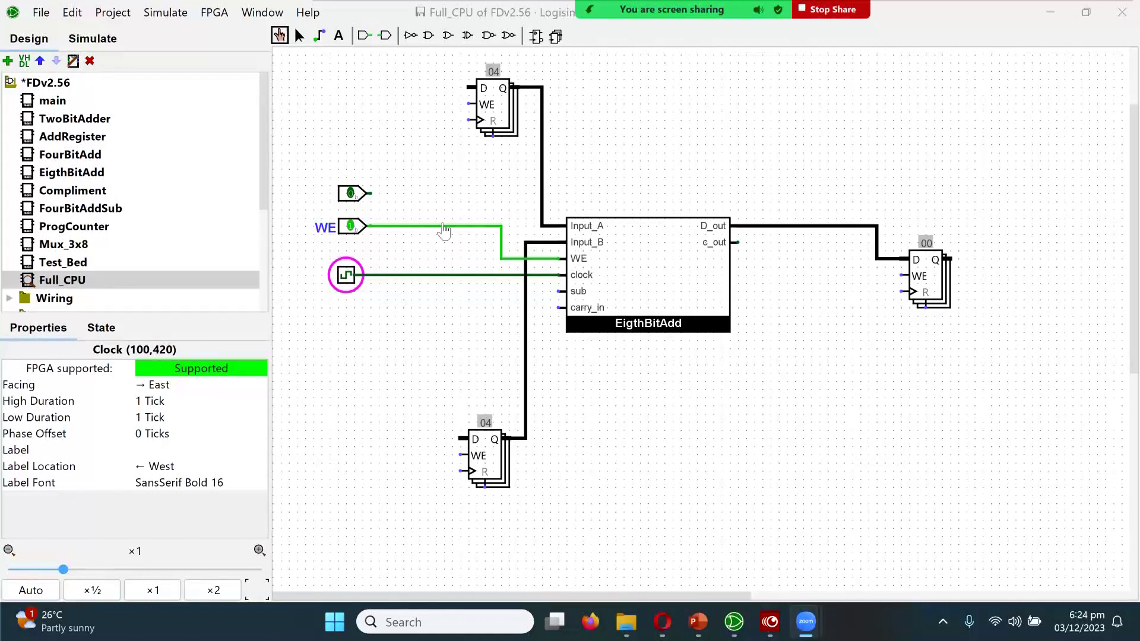
# Step: Wire the WE signal to the WE inputs of the top, bottom and right registers
pyautogui.click(299, 37)
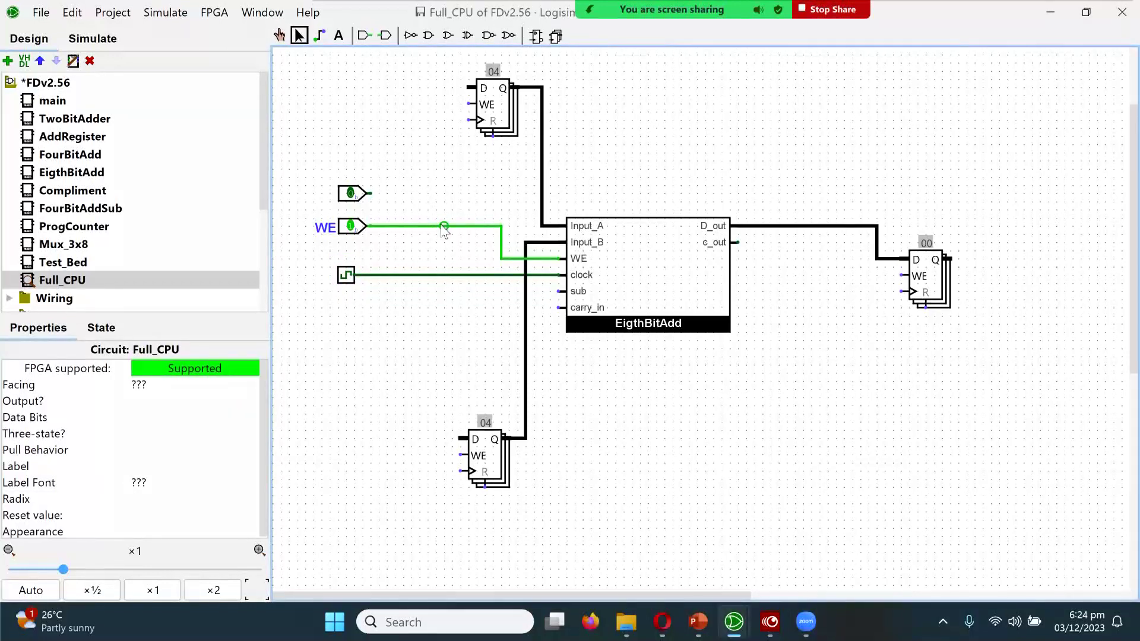
pyautogui.moveTo(444, 227); pyautogui.dragTo(461, 111)
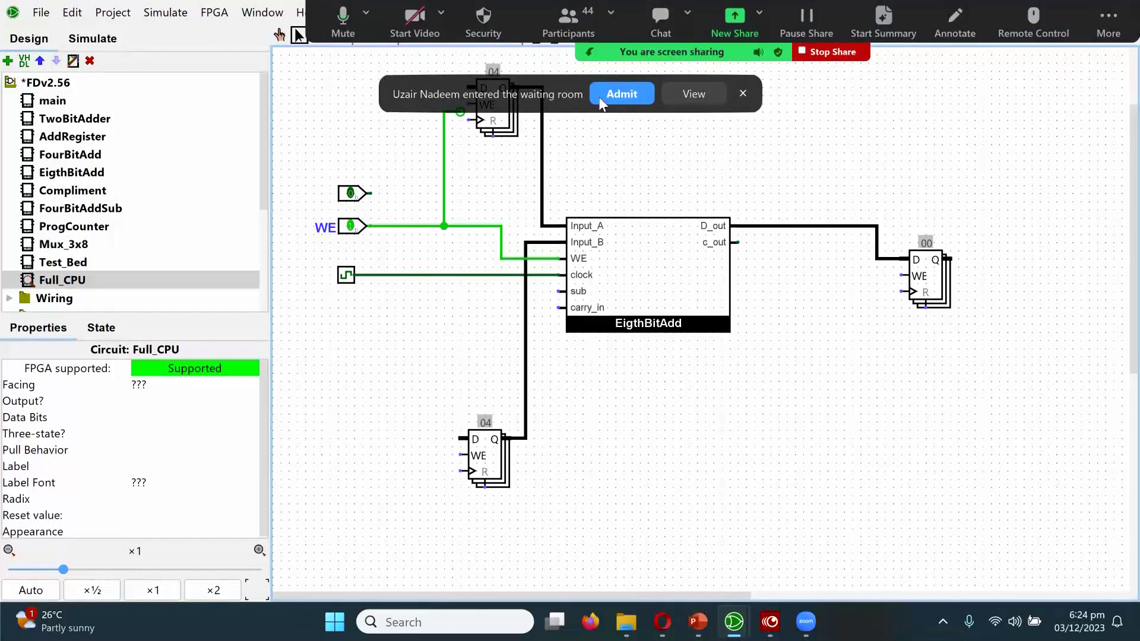
pyautogui.moveTo(444, 226); pyautogui.dragTo(461, 455)
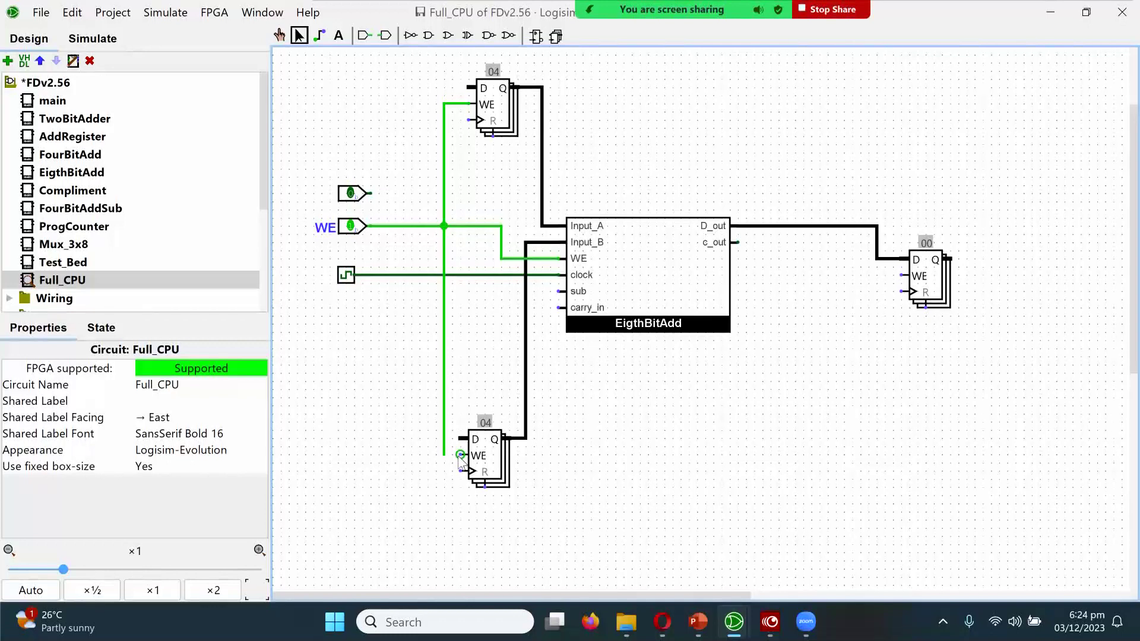
pyautogui.click(445, 376)
pyautogui.moveTo(476, 385); pyautogui.dragTo(903, 276)
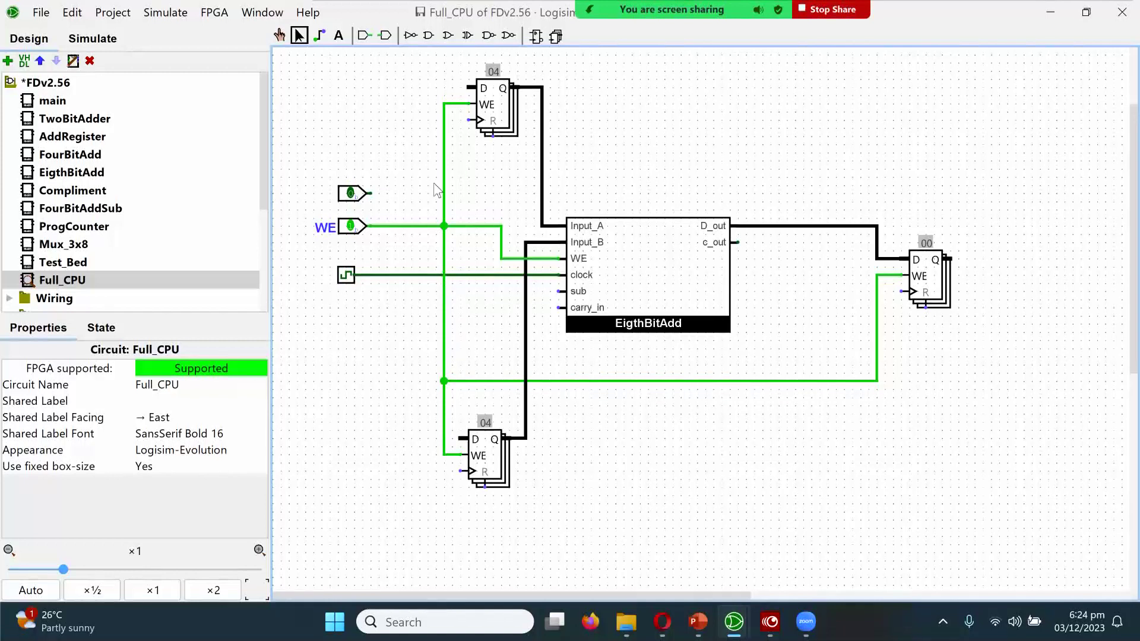
# Step: Wire the clock to all three registers and run a wire out from c_out
pyautogui.moveTo(411, 275); pyautogui.dragTo(469, 120)
pyautogui.moveTo(411, 275); pyautogui.dragTo(466, 473)
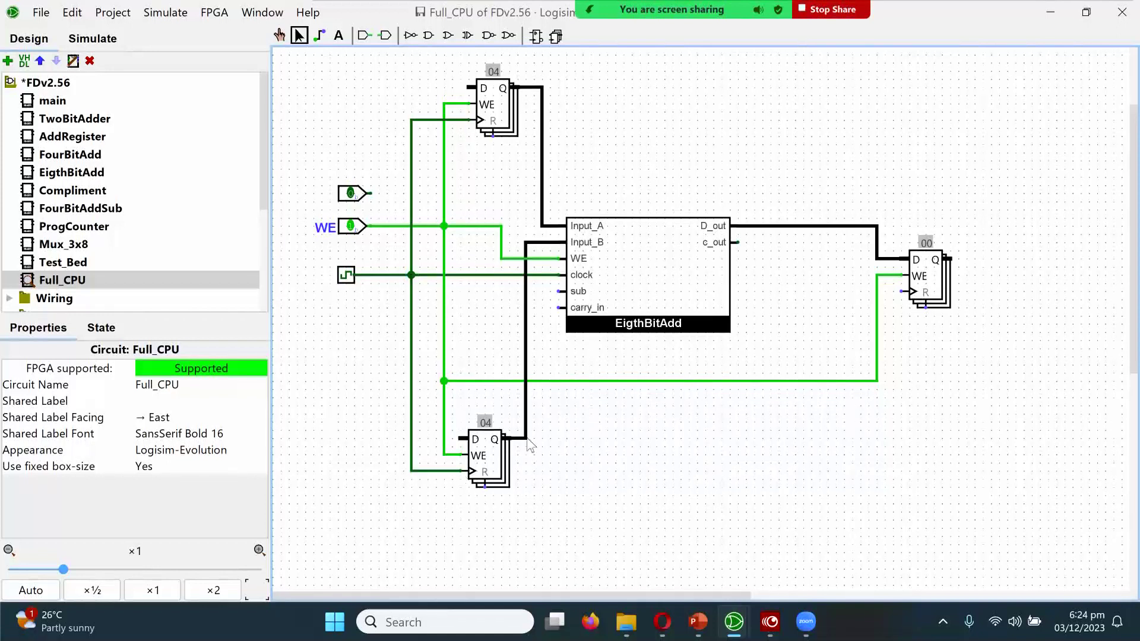
pyautogui.moveTo(412, 349); pyautogui.dragTo(902, 292)
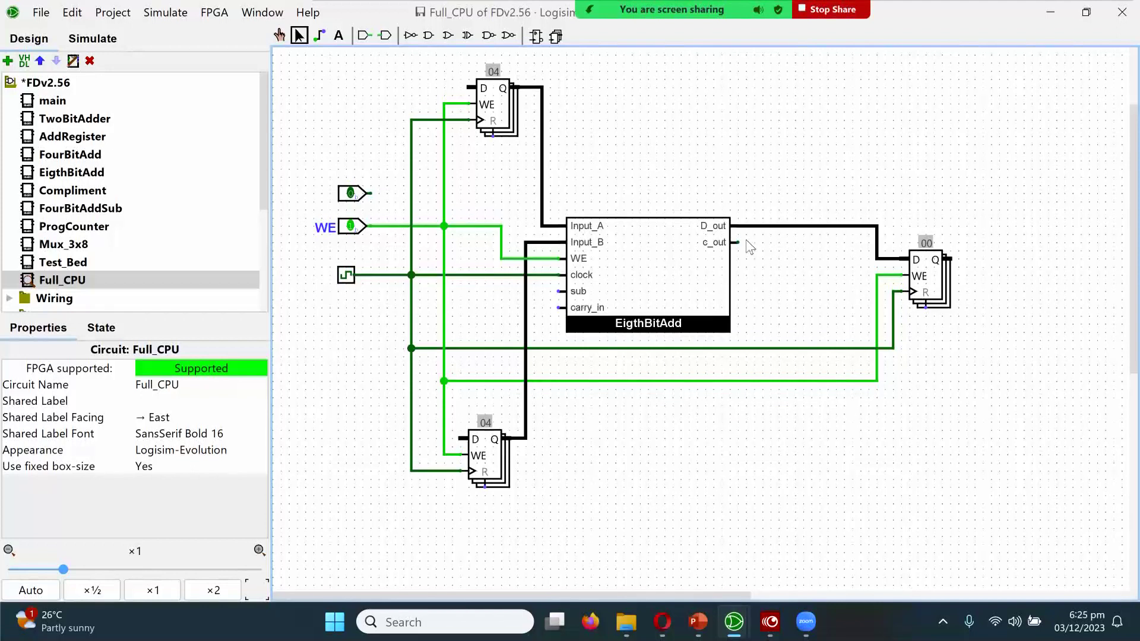
pyautogui.moveTo(741, 242); pyautogui.dragTo(927, 186)
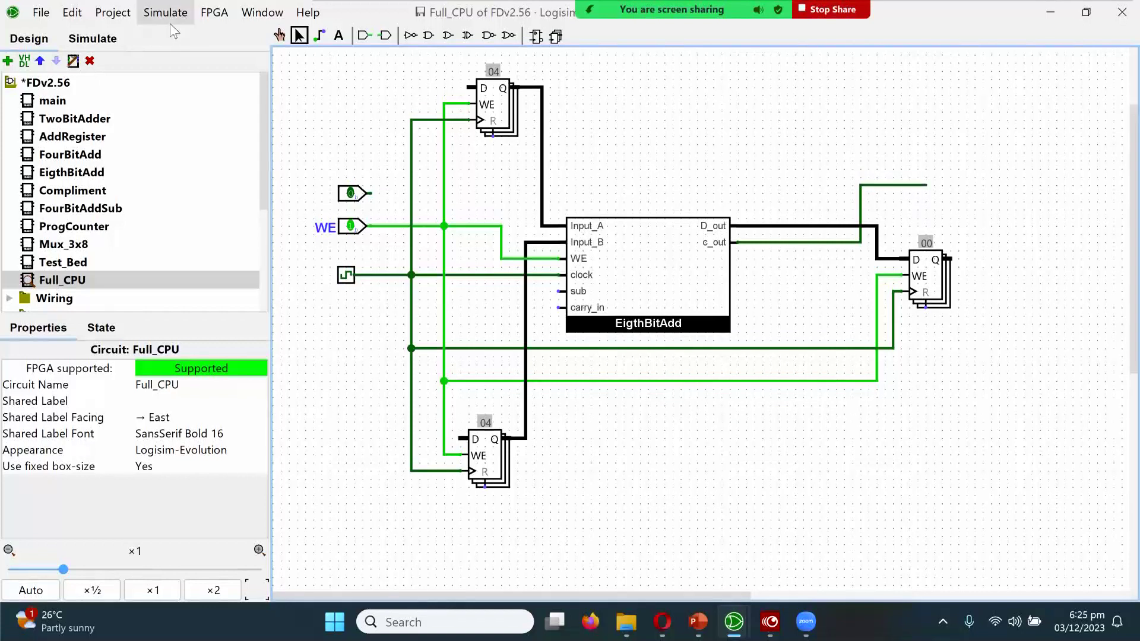
# Step: Terminate the c_out wire with an output pin and remove the spare input pin above WE
pyautogui.click(386, 36)
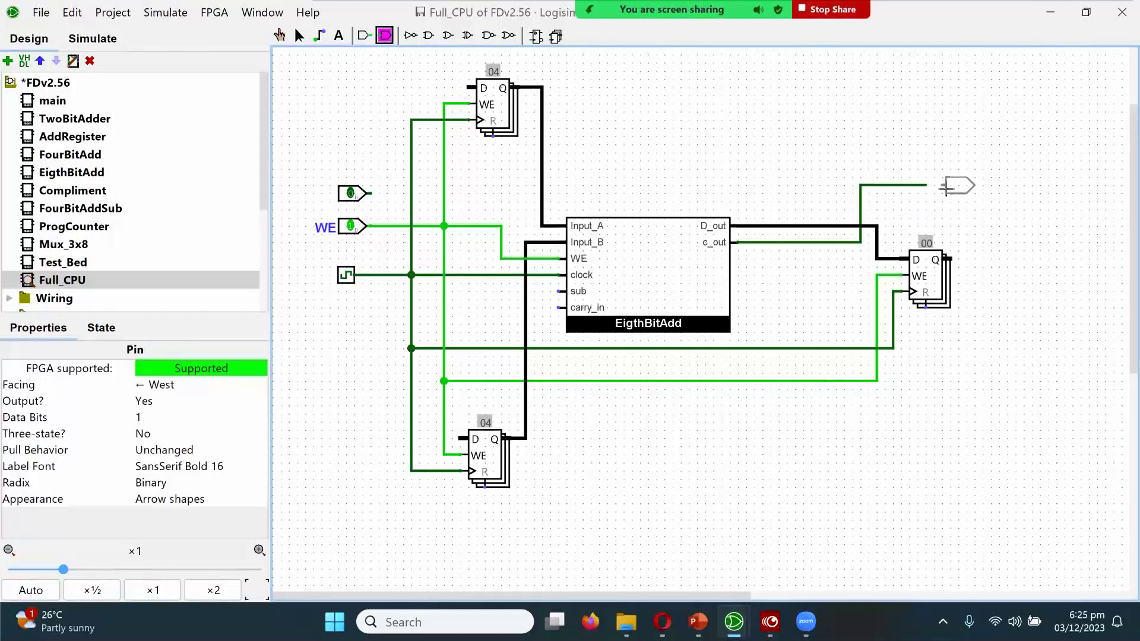
pyautogui.click(926, 185)
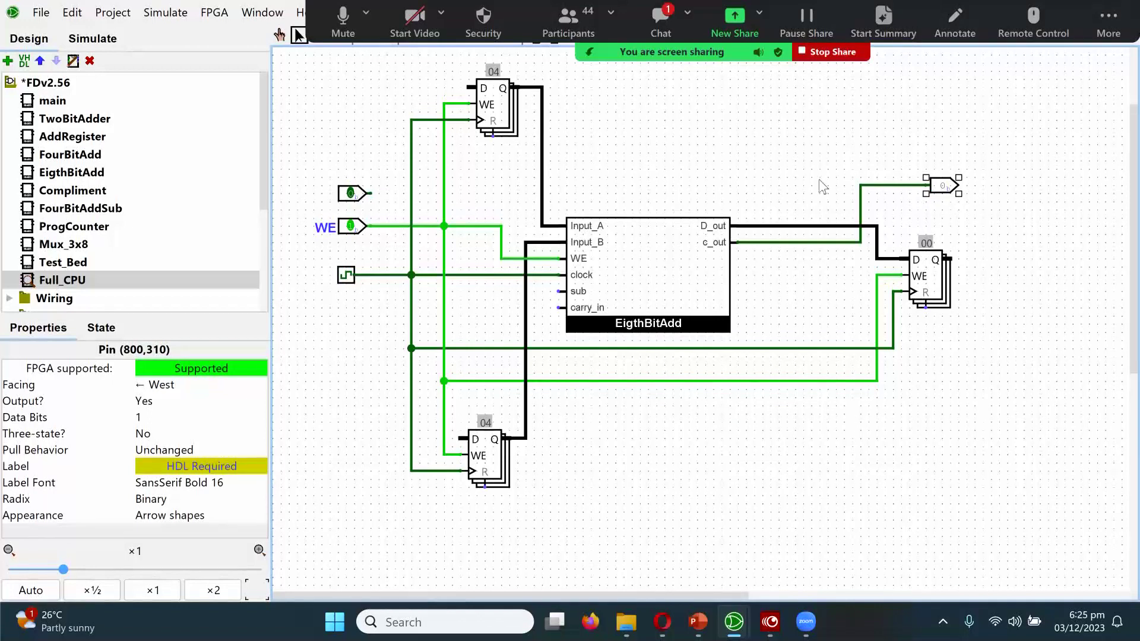
pyautogui.click(661, 17)
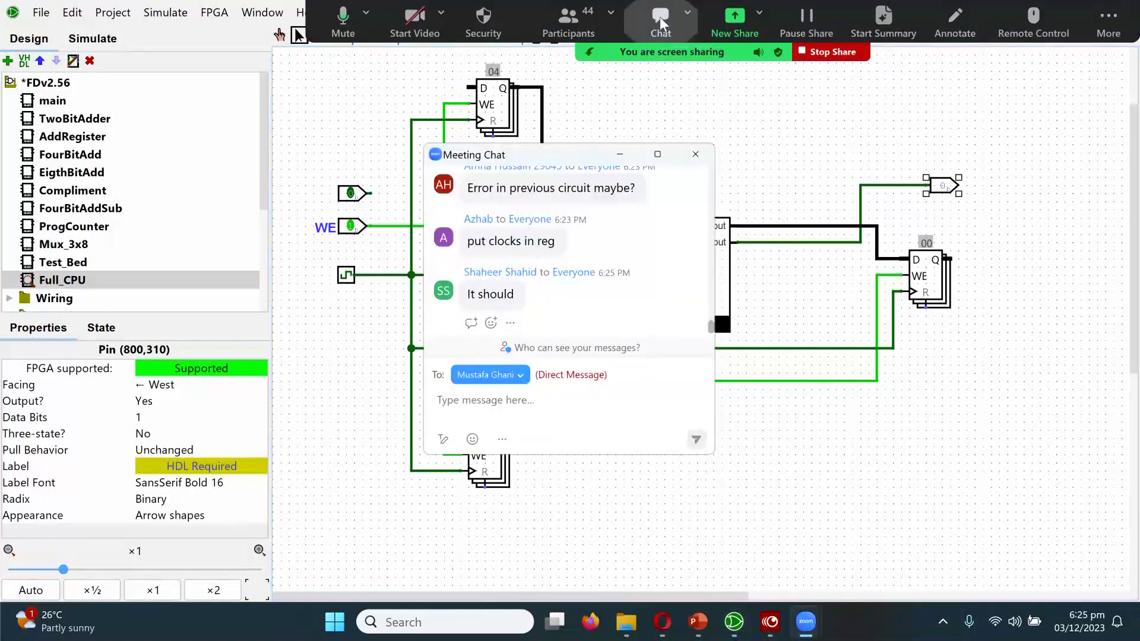
pyautogui.click(620, 154)
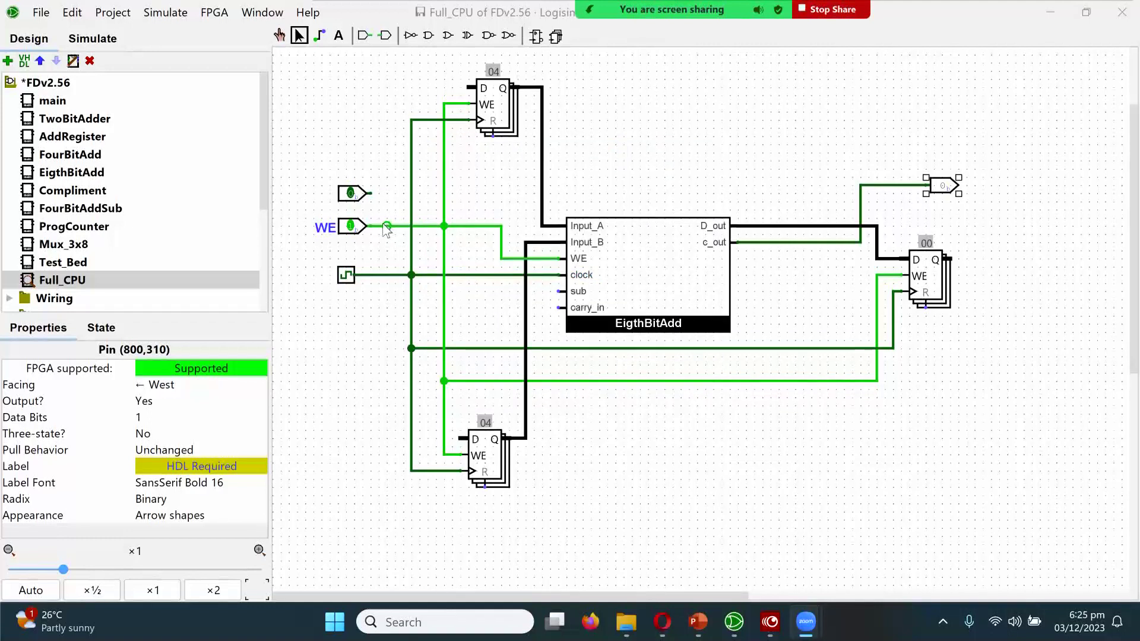
pyautogui.click(350, 200)
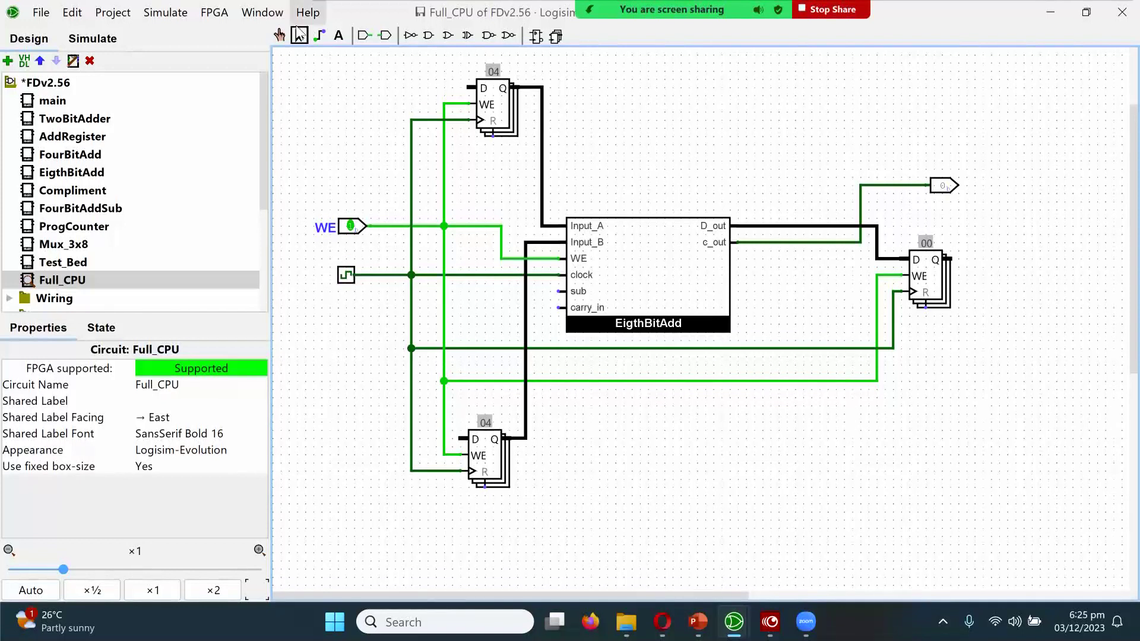
pyautogui.click(280, 35)
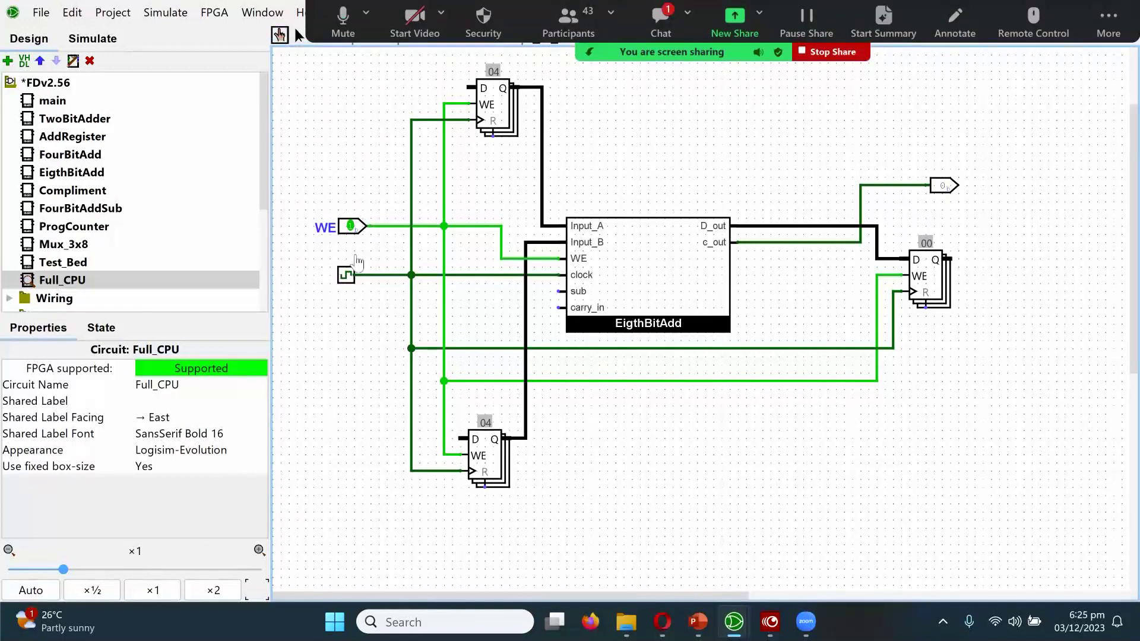
# Step: Tick the clock four times to run the circuit
pyautogui.click(350, 277)
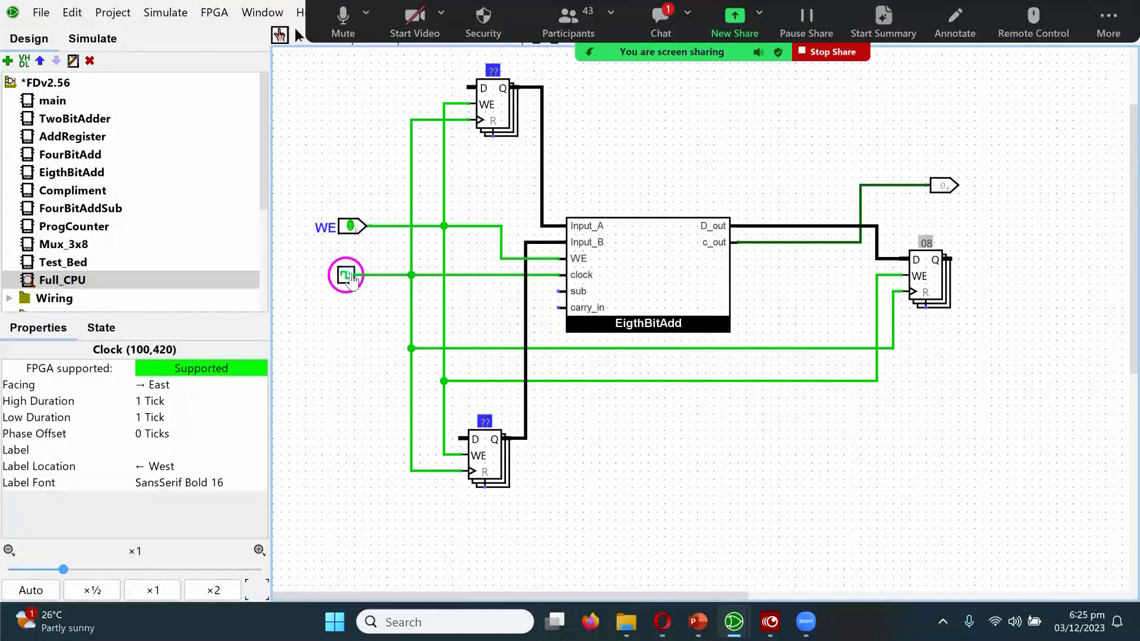
pyautogui.click(351, 278)
pyautogui.click(350, 278)
pyautogui.click(350, 278)
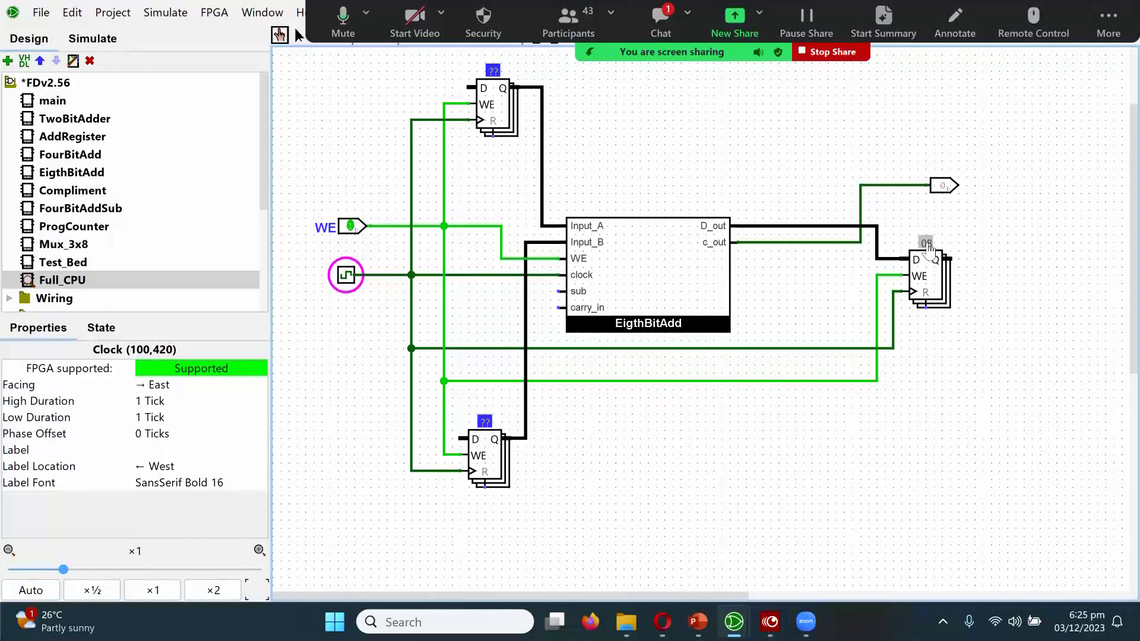
# Step: Enter values into the registers, typing 4 in the top one and 0 in the bottom one
pyautogui.click(498, 73)
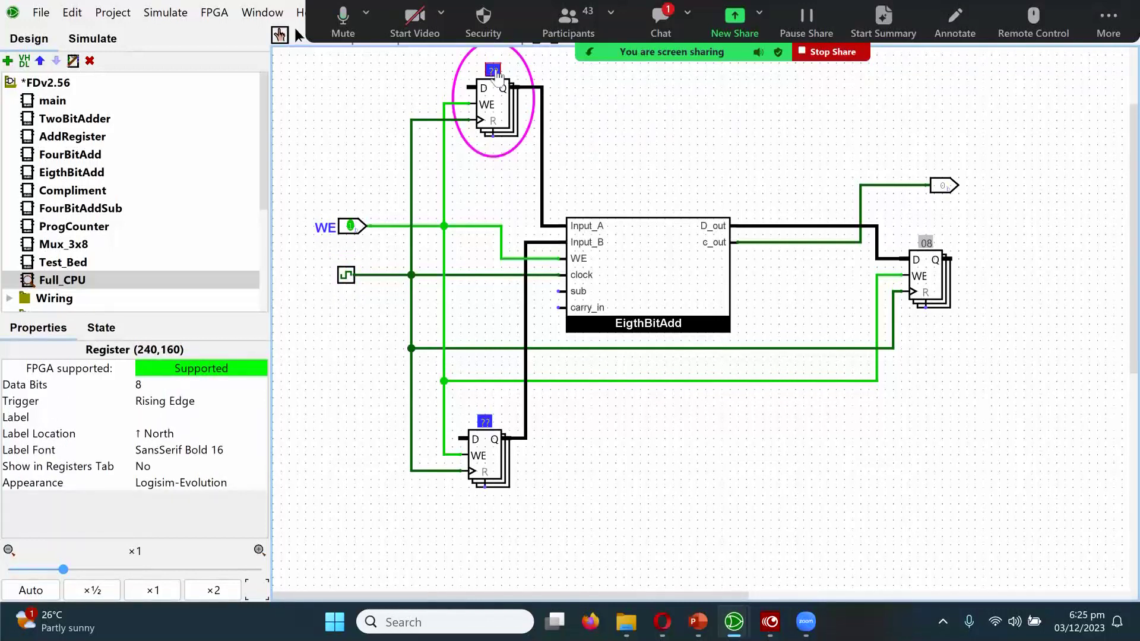
pyautogui.write('4')
pyautogui.click(491, 438)
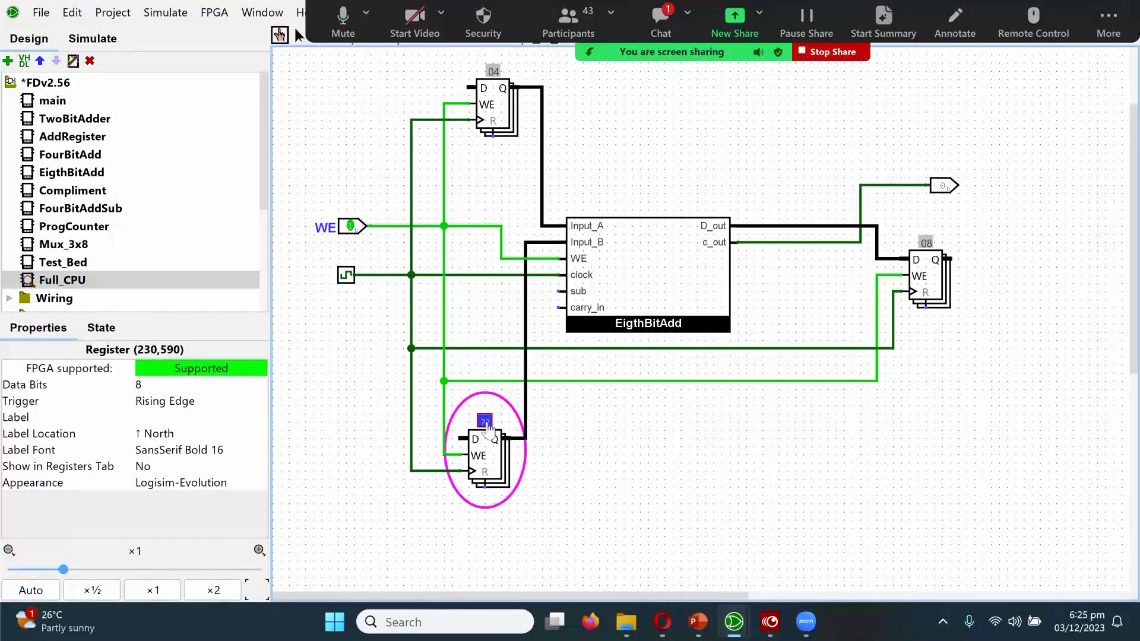
pyautogui.write('05')
# Step: Tick the clock seven times until the output register reads 00, then select EigthBitAdd
pyautogui.click(348, 277)
pyautogui.click(347, 277)
pyautogui.click(348, 276)
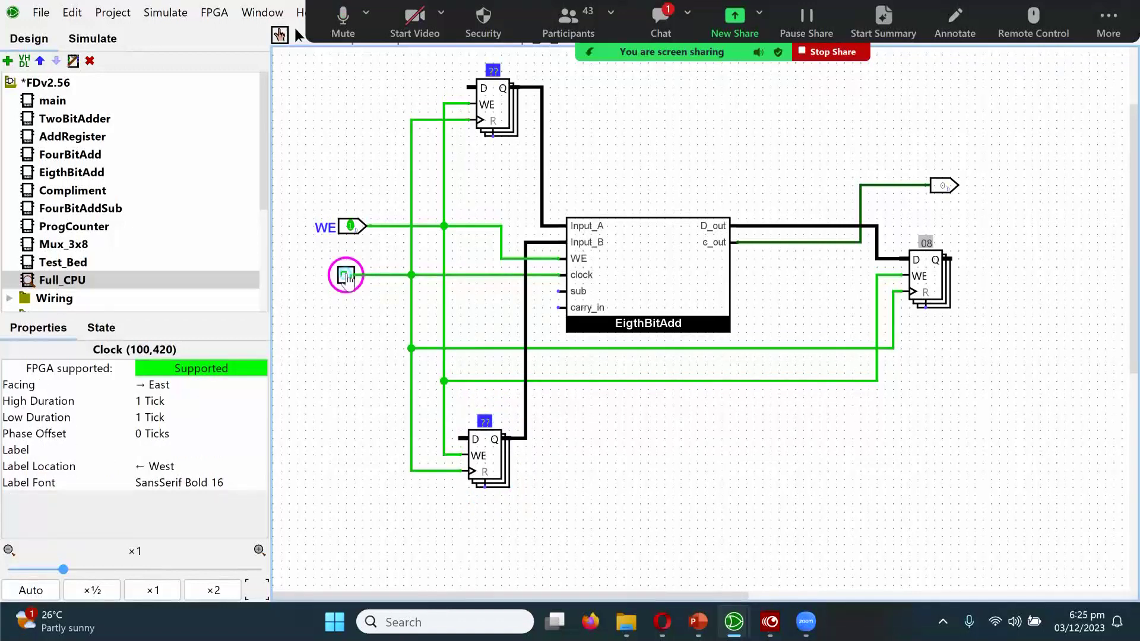
pyautogui.click(348, 277)
pyautogui.click(347, 277)
pyautogui.click(347, 276)
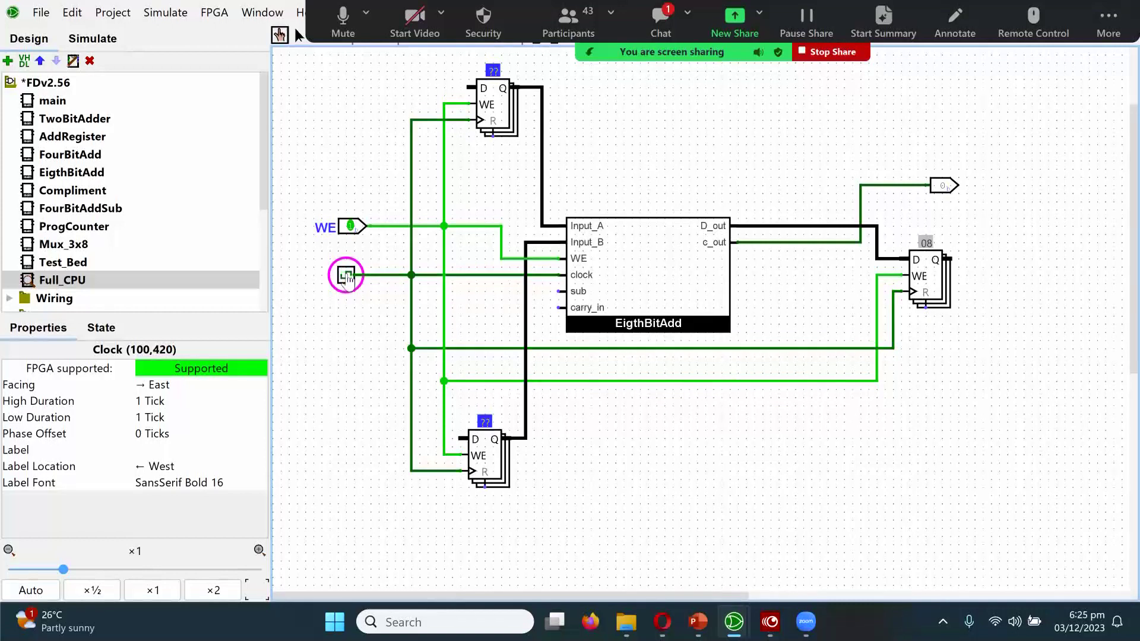
pyautogui.click(348, 277)
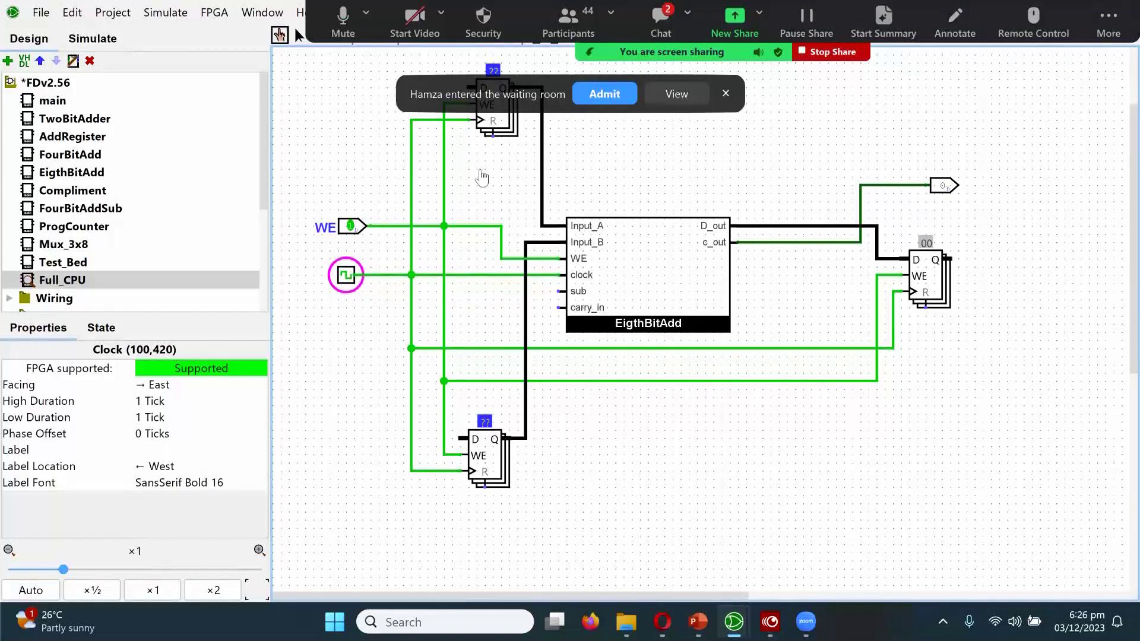
pyautogui.click(596, 95)
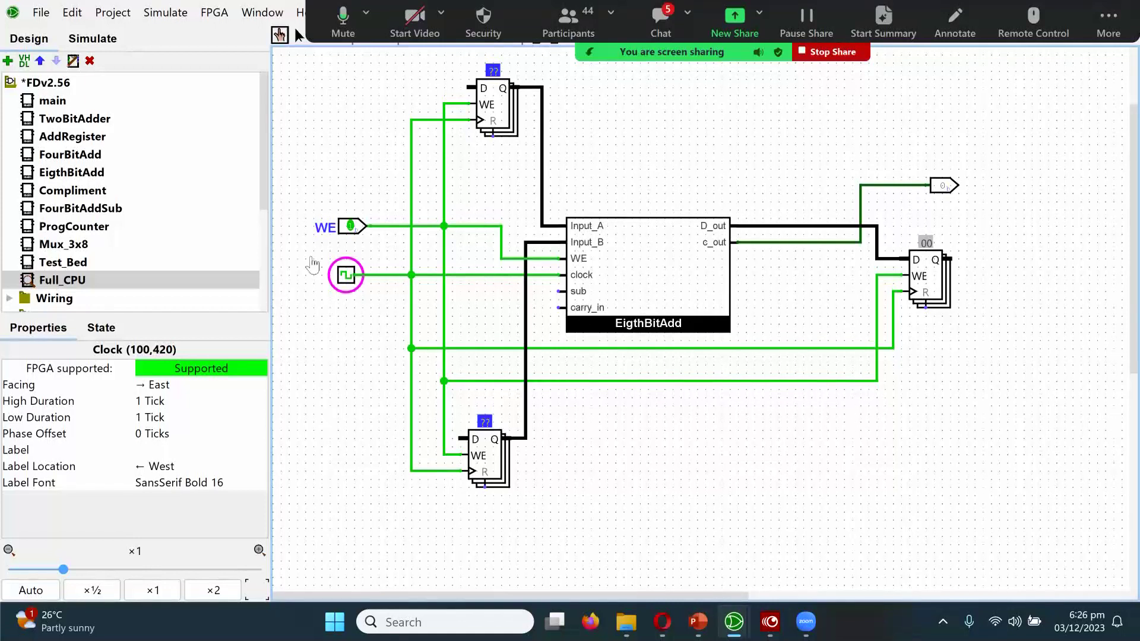
pyautogui.click(60, 175)
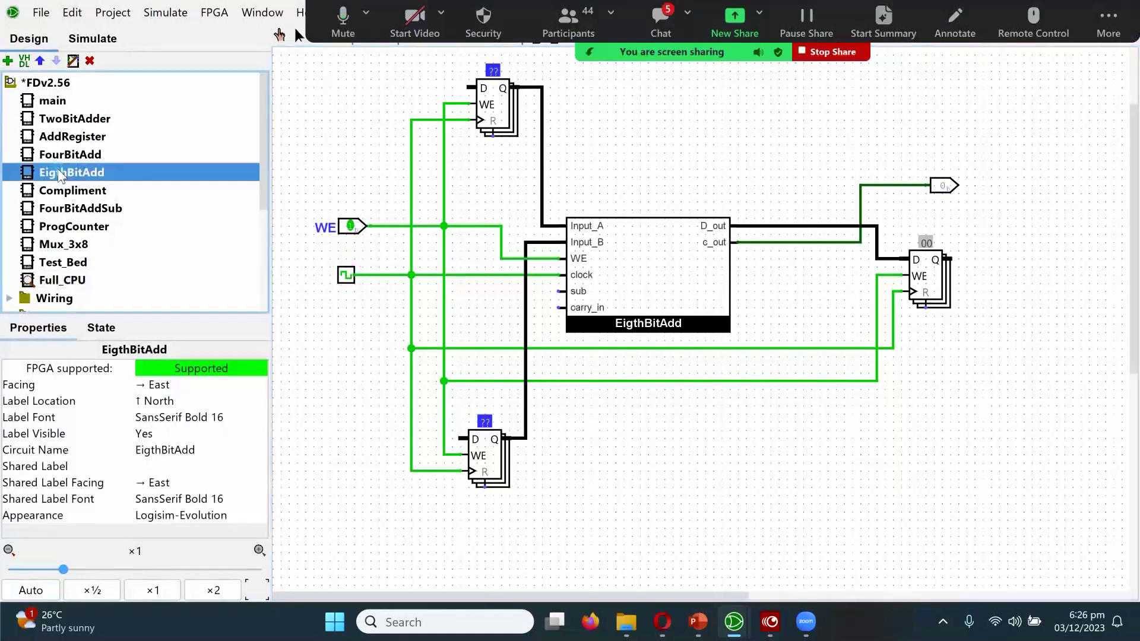
pyautogui.doubleClick(59, 171)
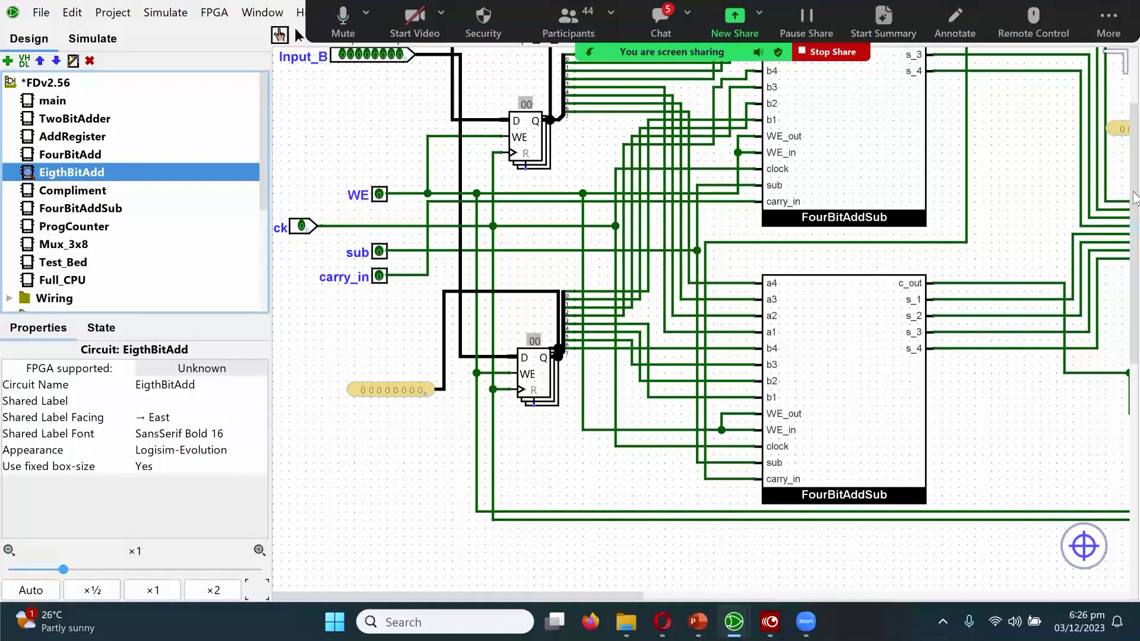
pyautogui.hotkey('alt', 'h')
pyautogui.scroll(-2, 713, 332)
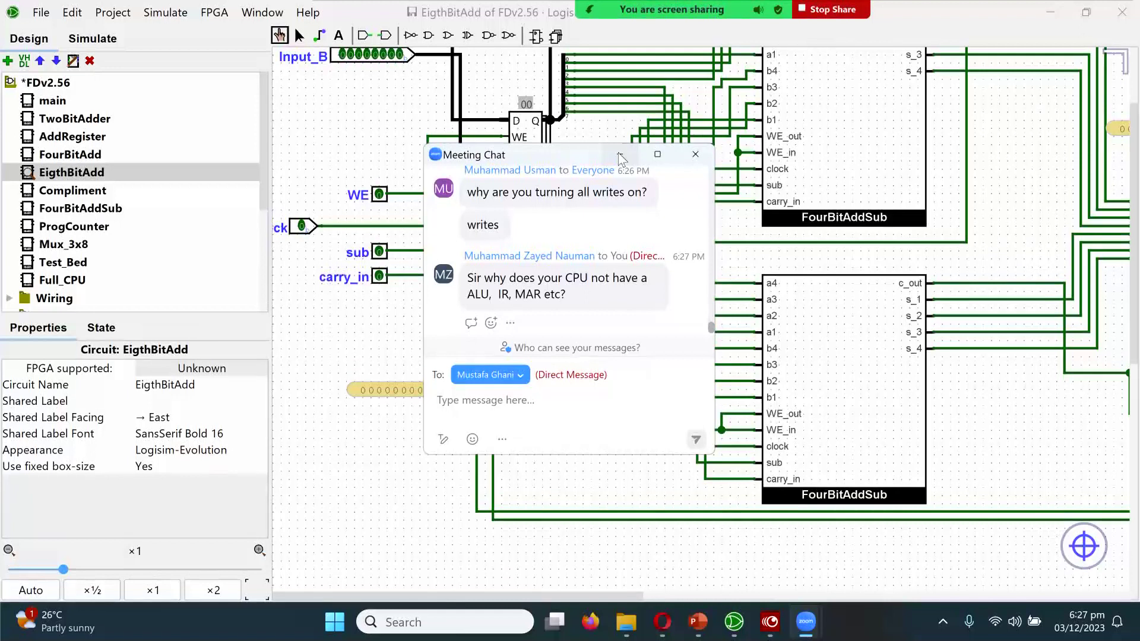
pyautogui.click(620, 155)
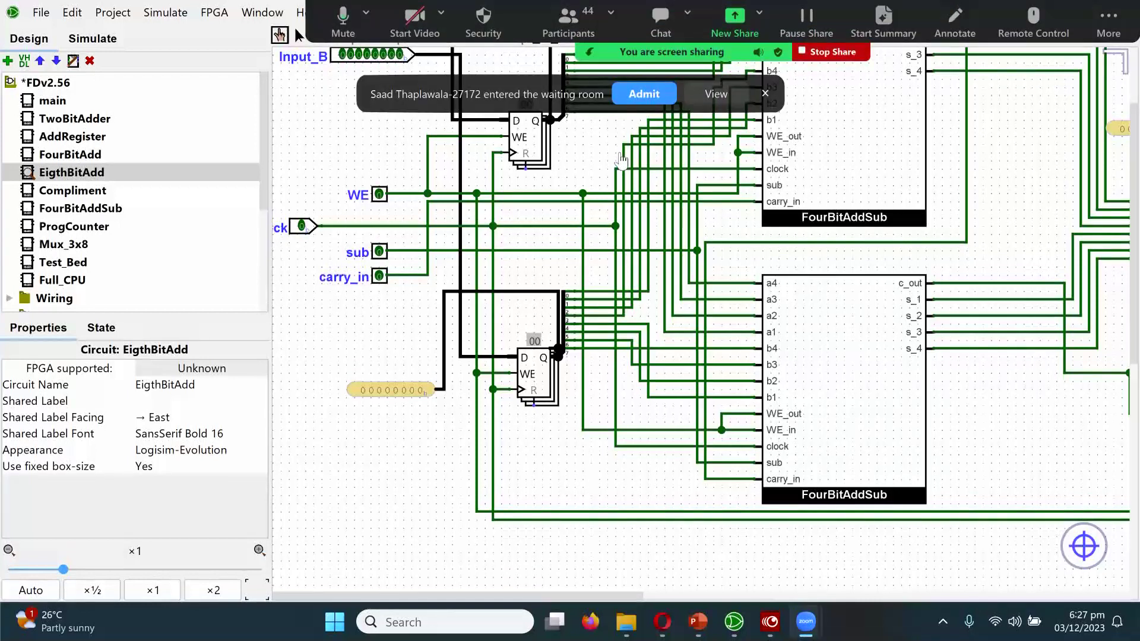
pyautogui.click(651, 99)
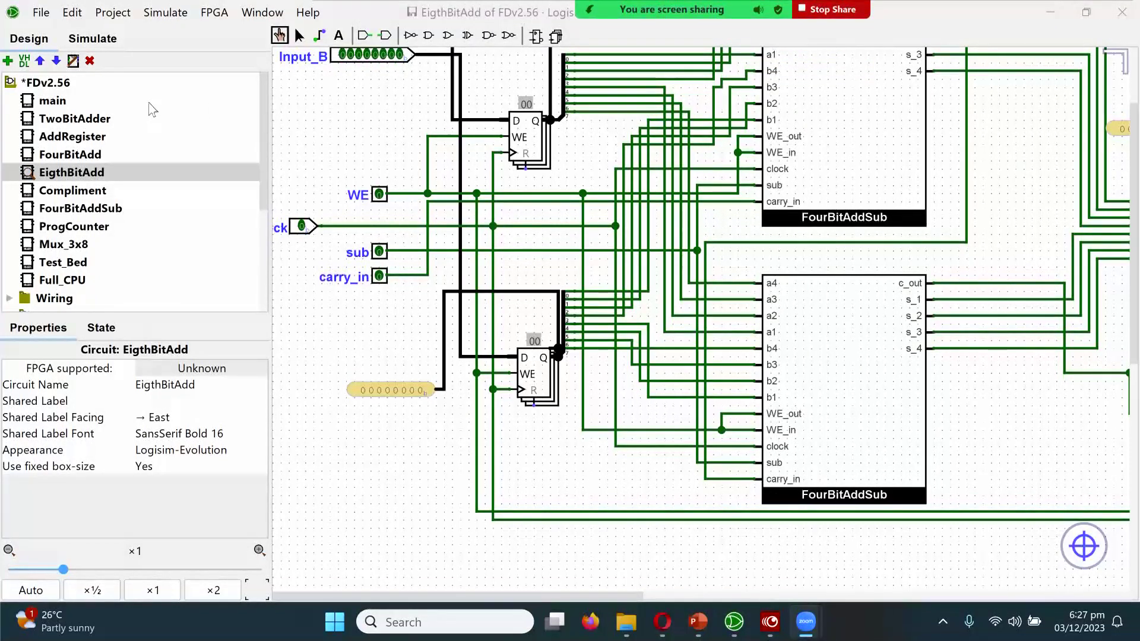
# Step: Open TwoBitAdder, FourBitAdd, Compliment and FourBitAddSub in turn, finishing back on EigthBitAdd
pyautogui.doubleClick(80, 119)
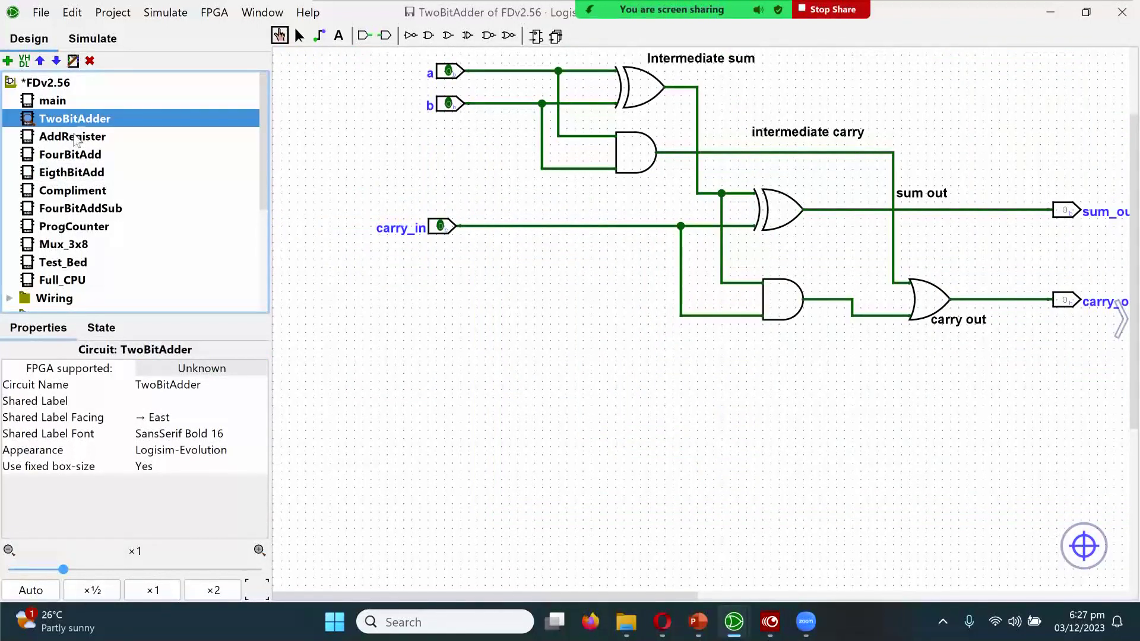
pyautogui.doubleClick(69, 156)
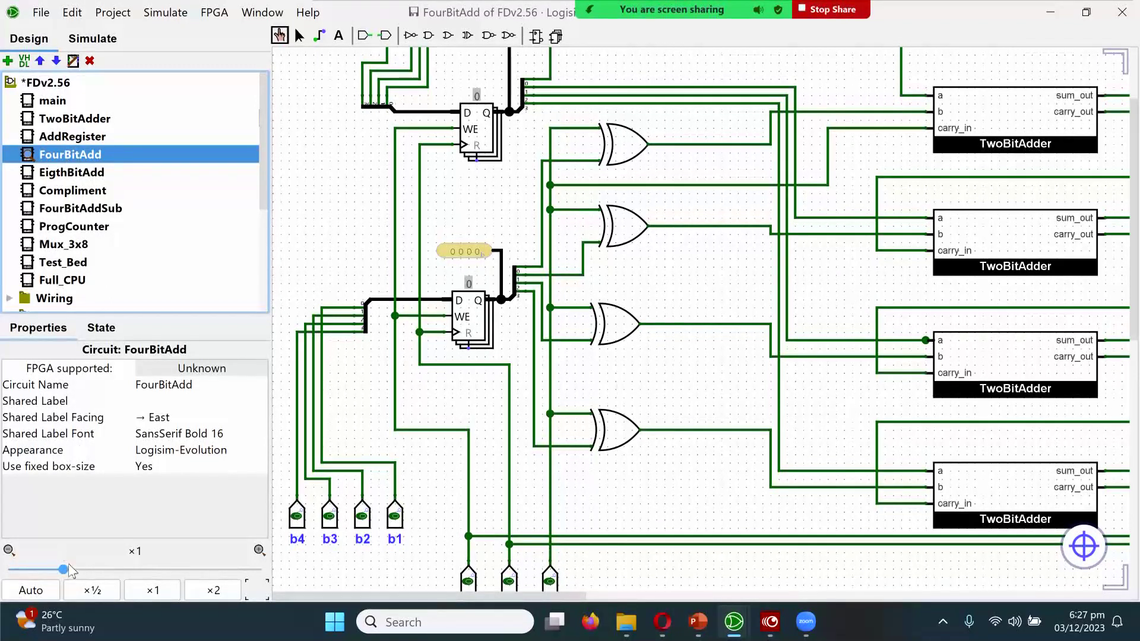
pyautogui.moveTo(65, 569); pyautogui.dragTo(52, 570)
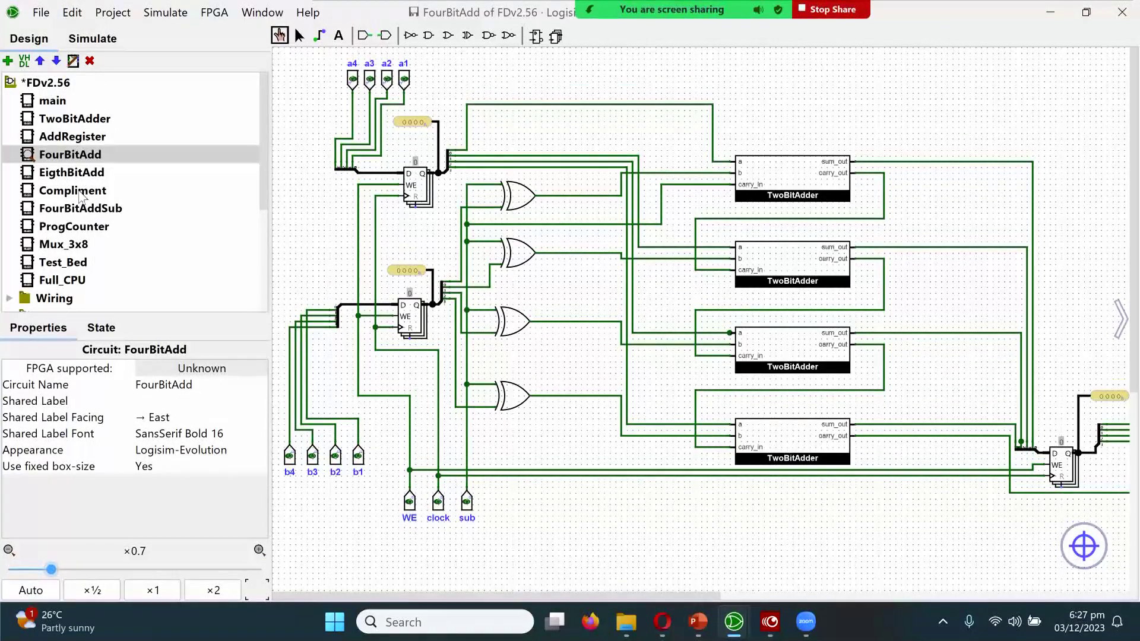
pyautogui.doubleClick(75, 172)
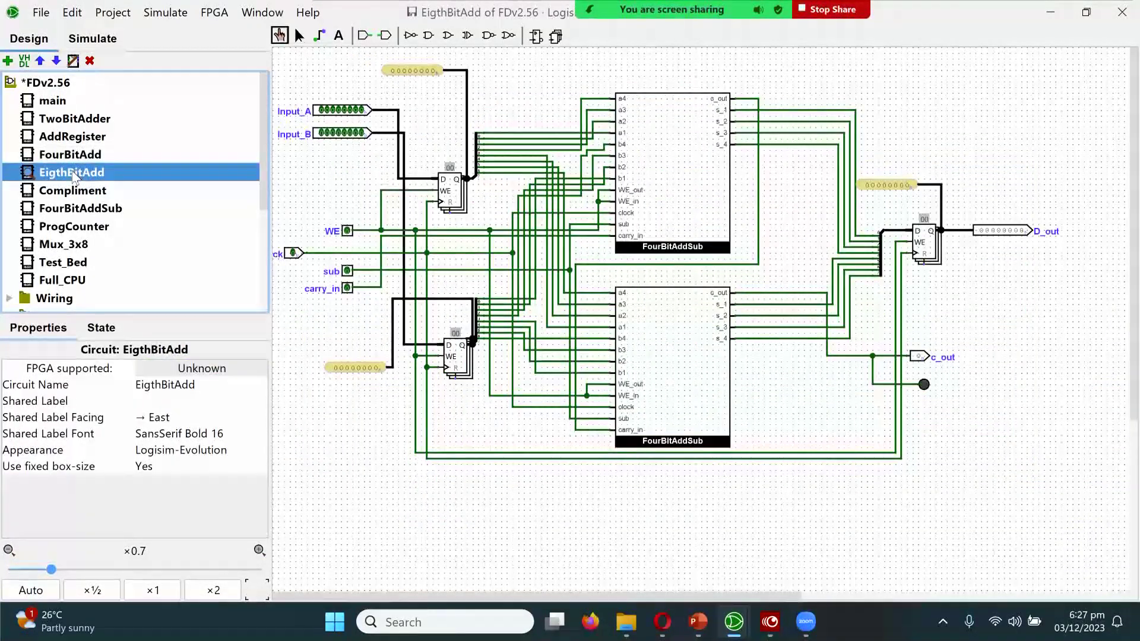
pyautogui.doubleClick(72, 190)
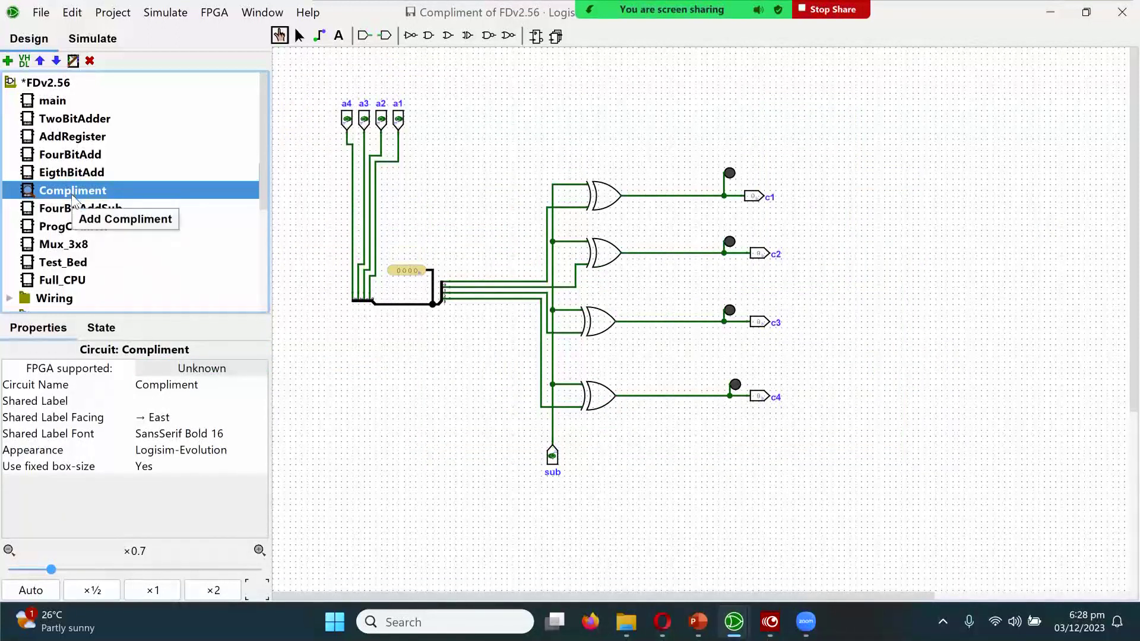
pyautogui.doubleClick(69, 208)
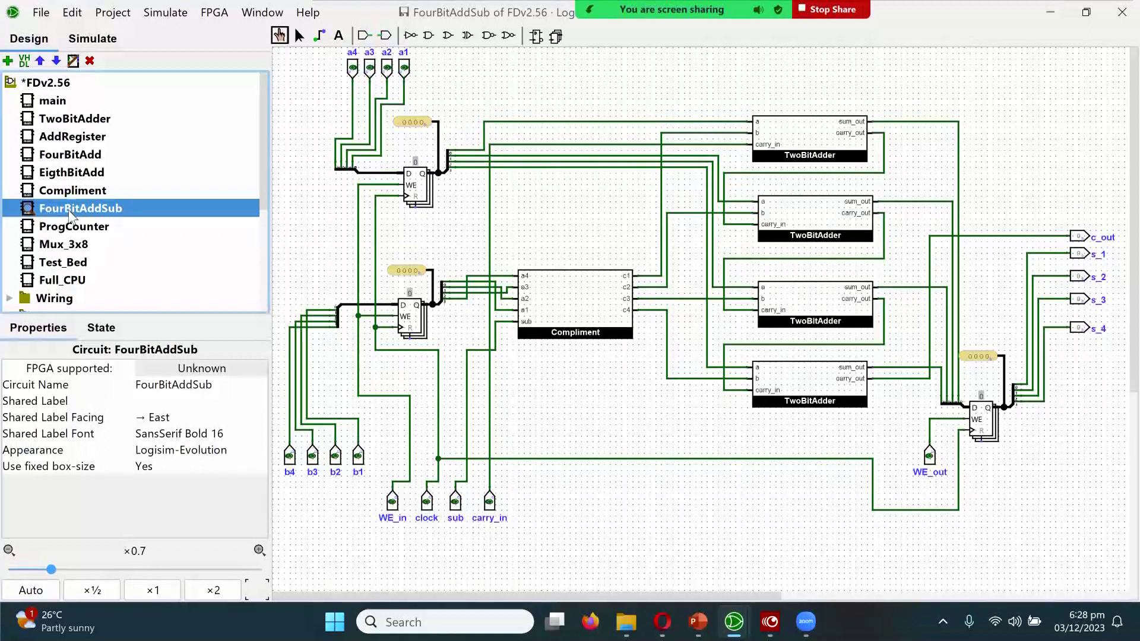
pyautogui.doubleClick(70, 172)
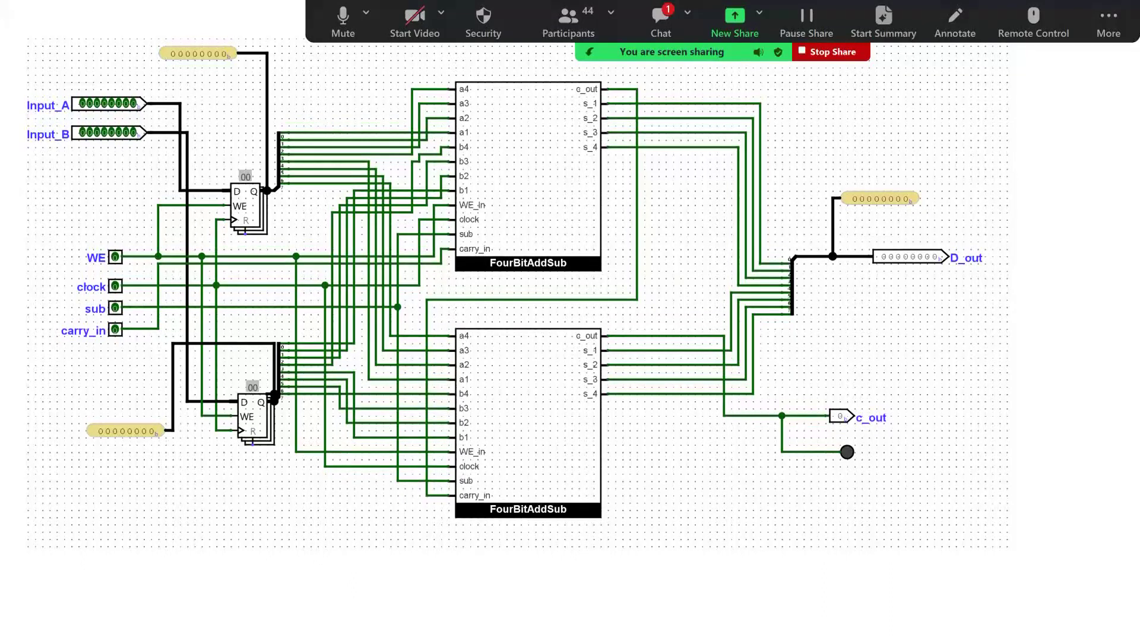
pyautogui.click(661, 21)
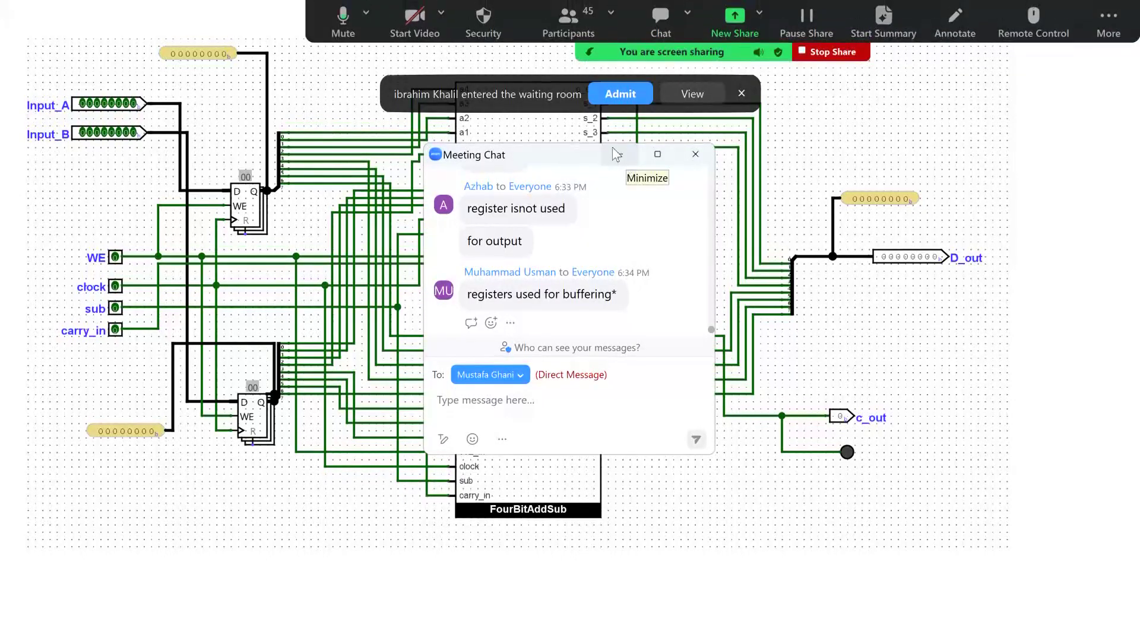
pyautogui.click(625, 100)
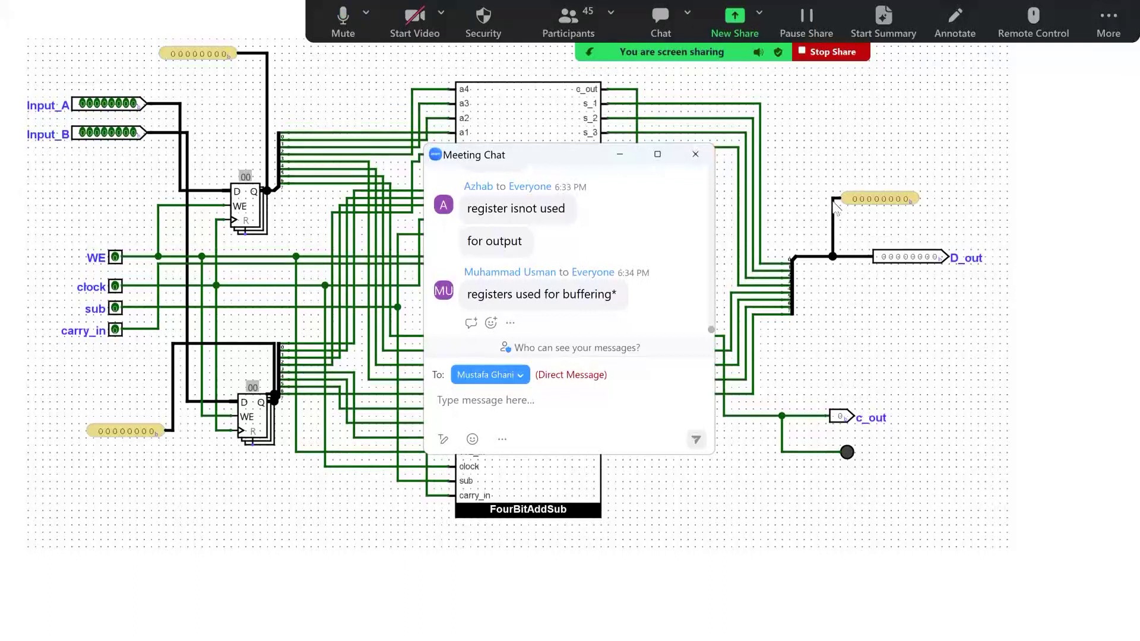
pyautogui.click(620, 154)
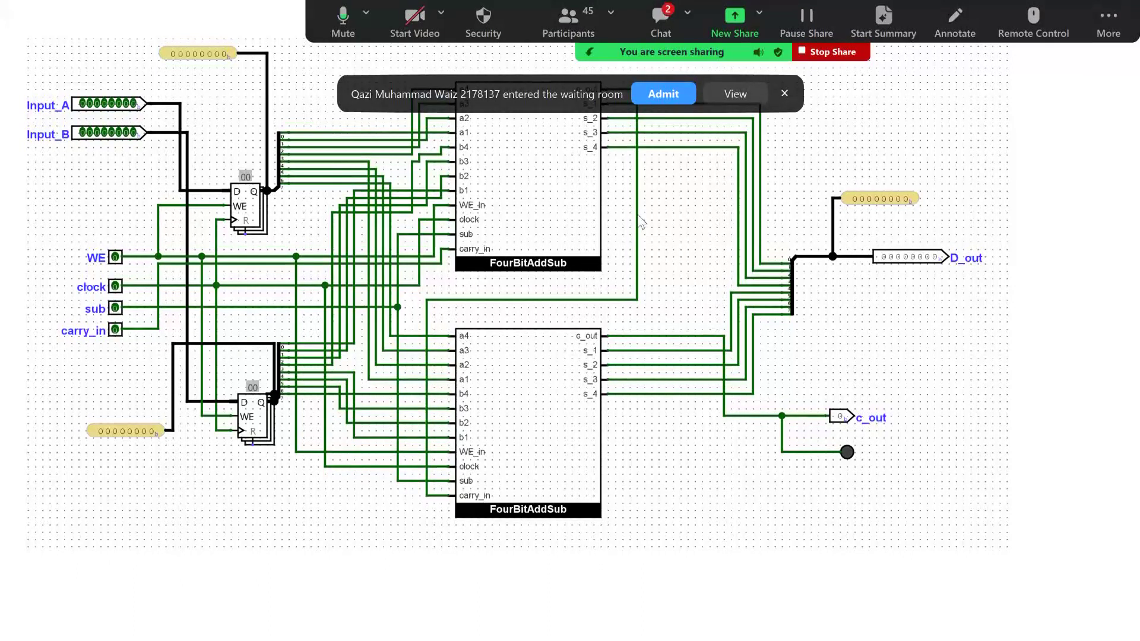
# Step: Admit two waiting participants, check the meeting chat, and exit the slideshow to slide 5
pyautogui.click(654, 93)
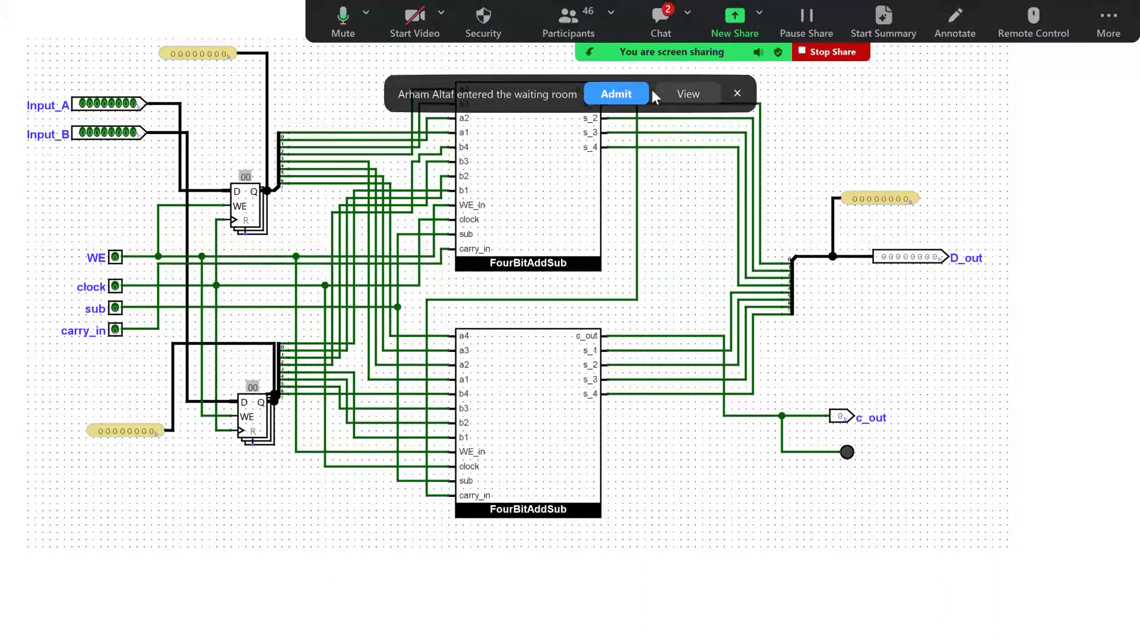
pyautogui.click(615, 92)
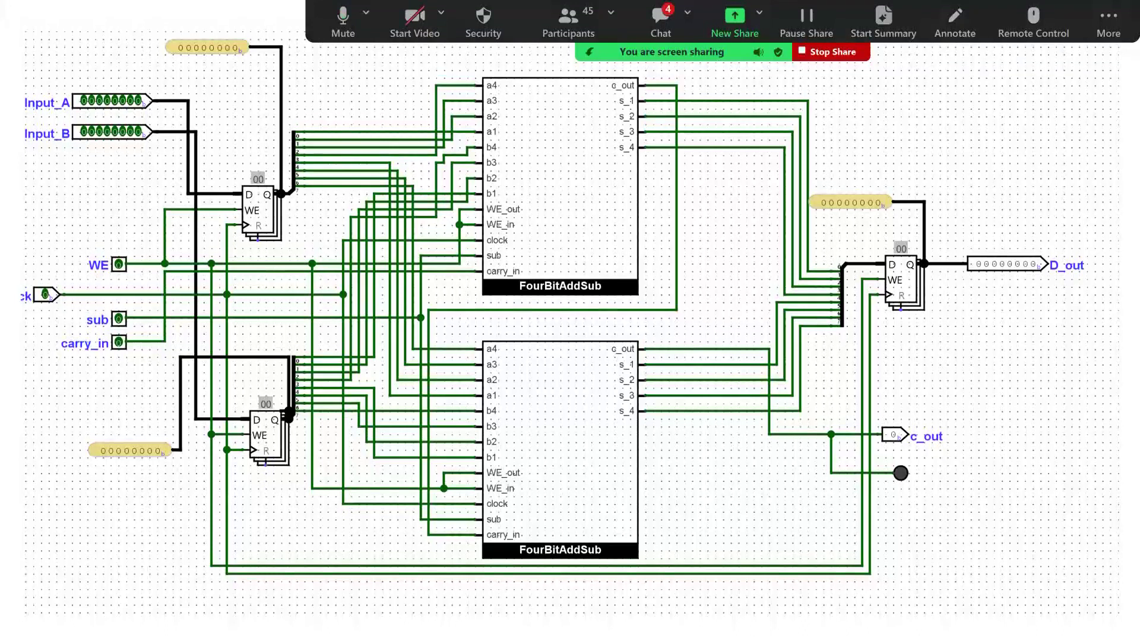
pyautogui.click(658, 23)
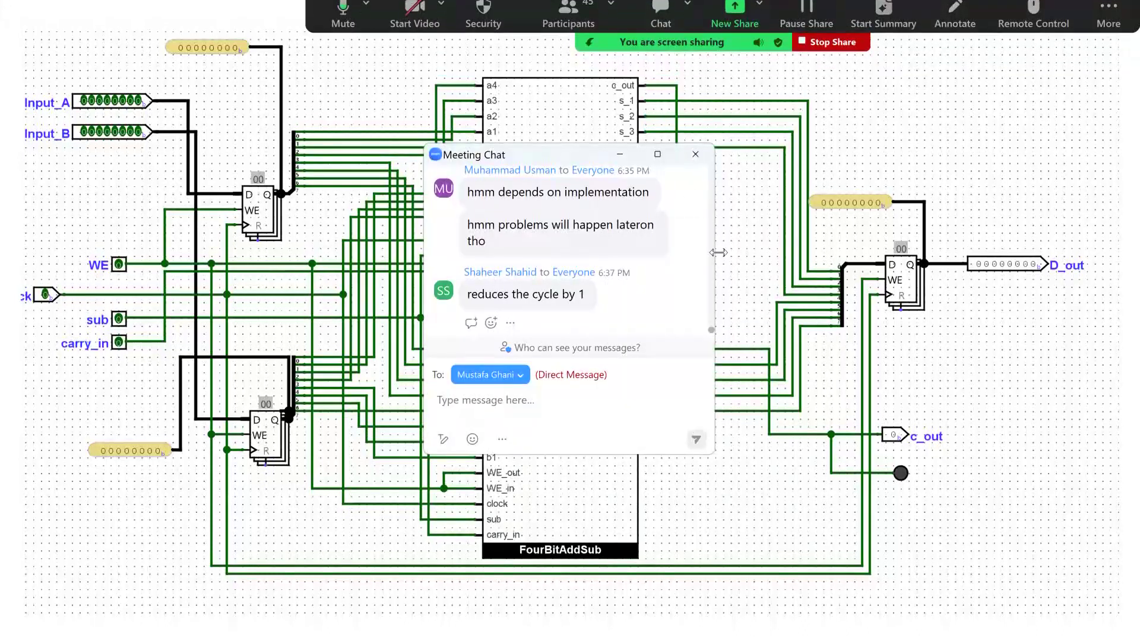
pyautogui.click(620, 154)
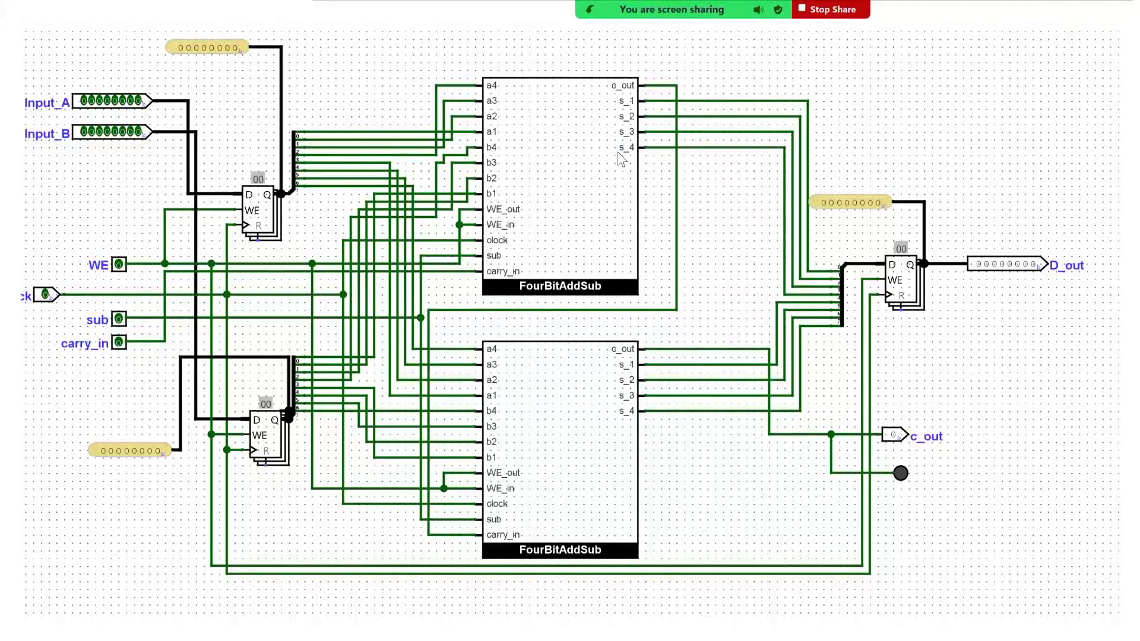
pyautogui.press('Escape')
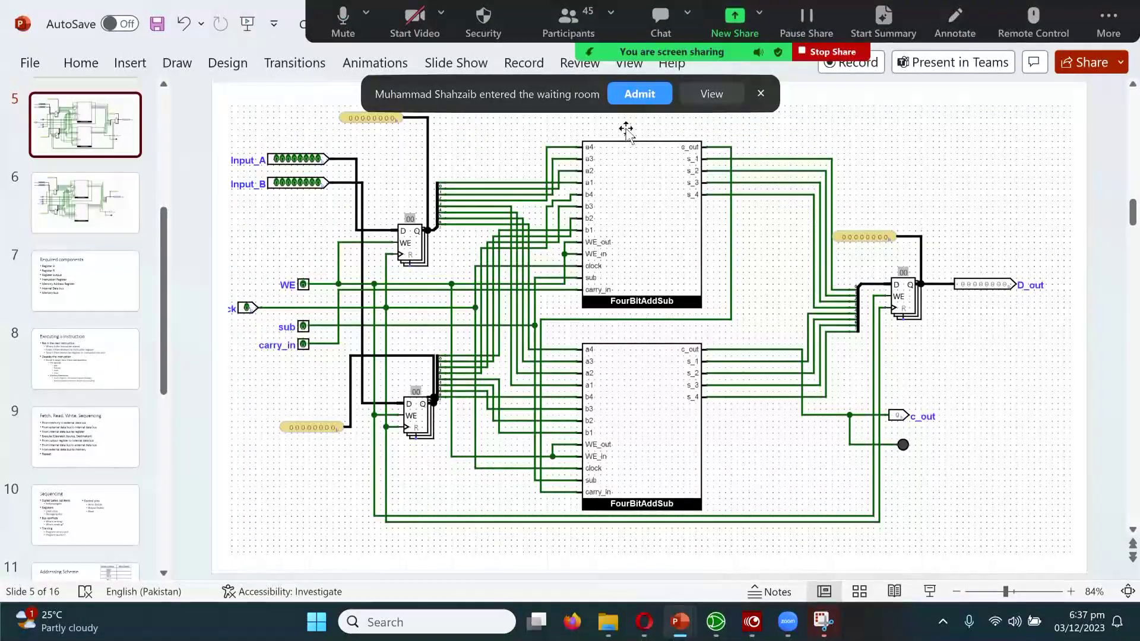
# Step: Admit a newcomer, return to Logisim, and open CPU_v2 zoomed to ×0.5 to show the data bus
pyautogui.click(636, 94)
pyautogui.hotkey('alt', 'Tab')
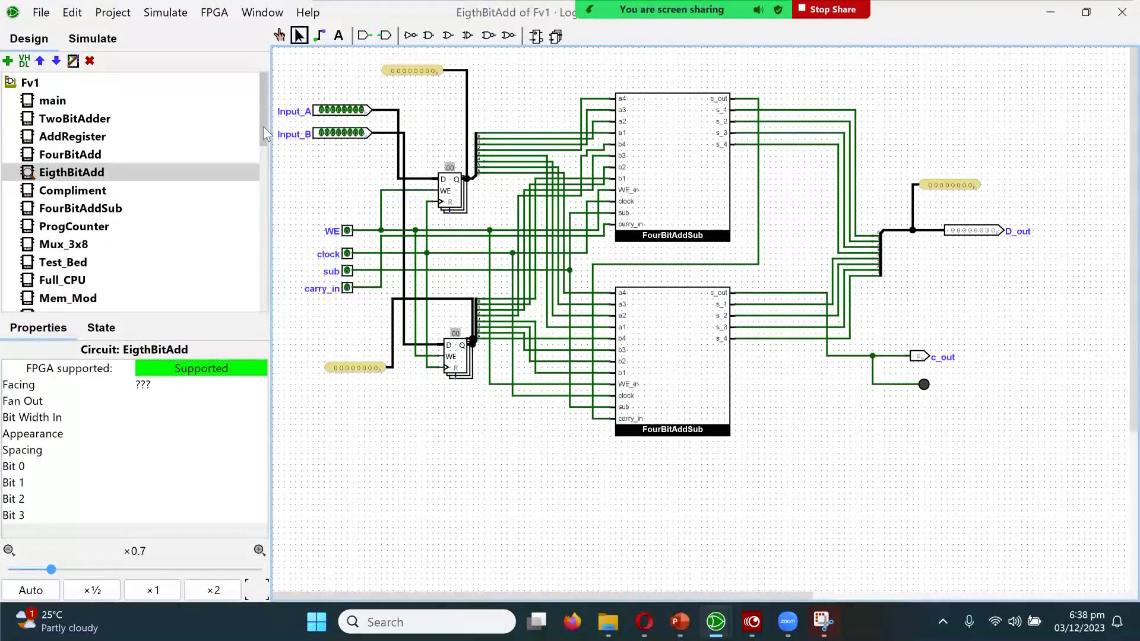
pyautogui.moveTo(262, 126); pyautogui.dragTo(261, 156)
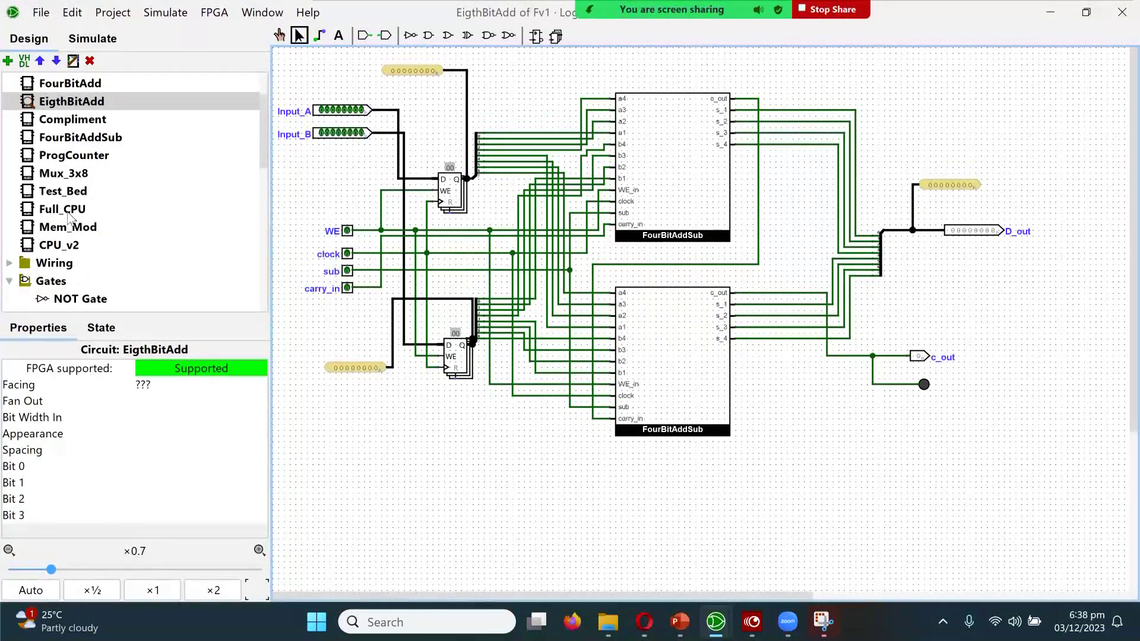
pyautogui.doubleClick(69, 211)
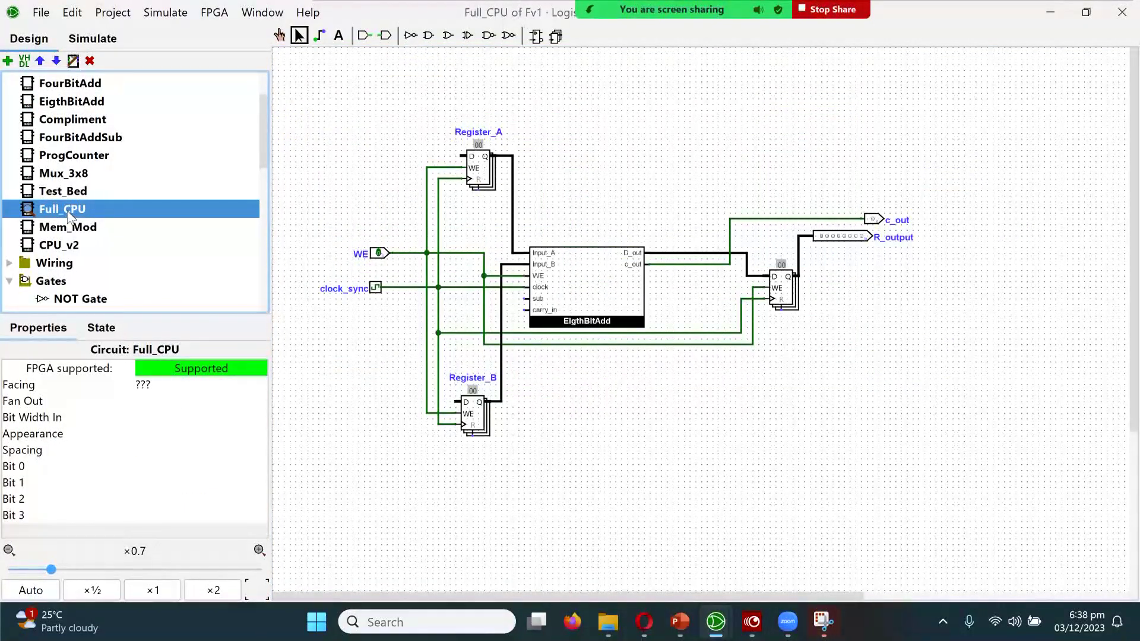
pyautogui.click(60, 250)
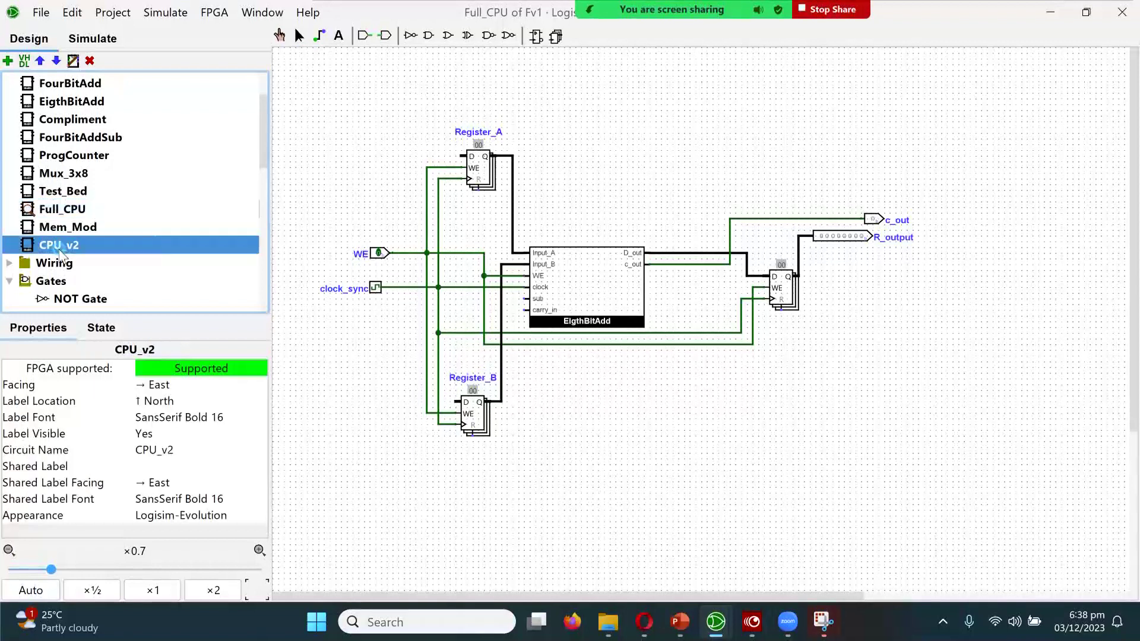
pyautogui.doubleClick(60, 248)
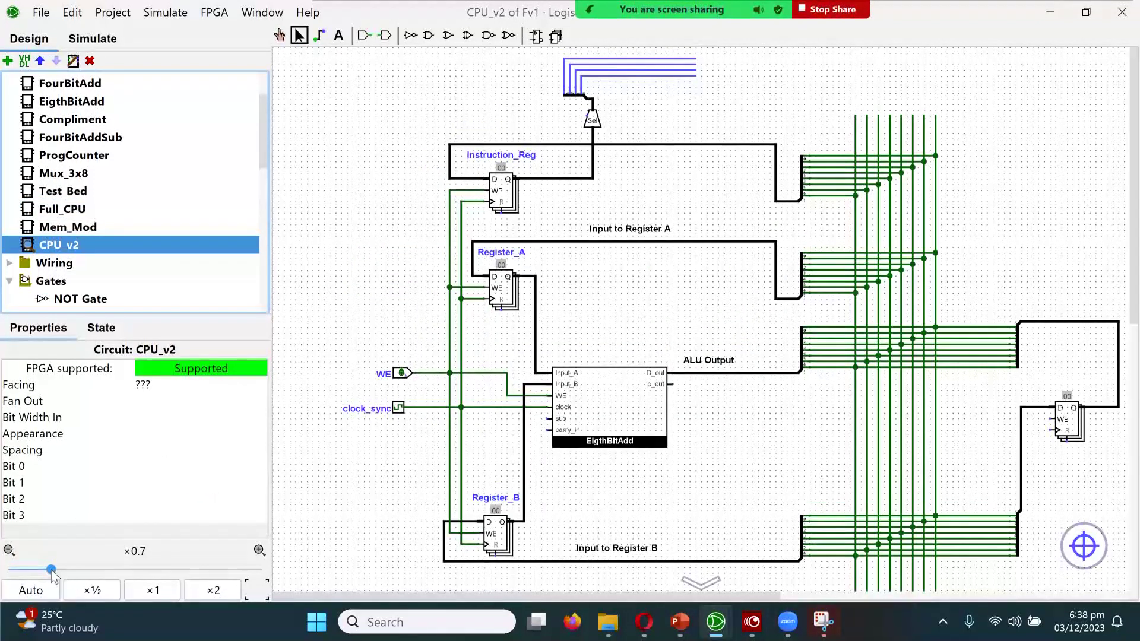
pyautogui.moveTo(52, 572); pyautogui.dragTo(46, 572)
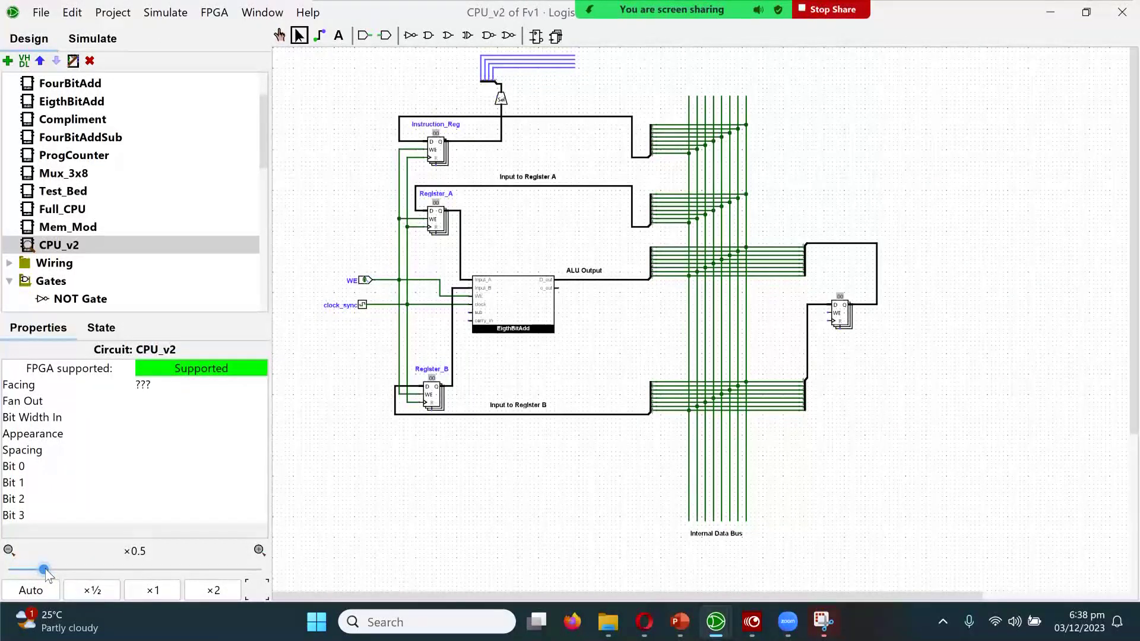